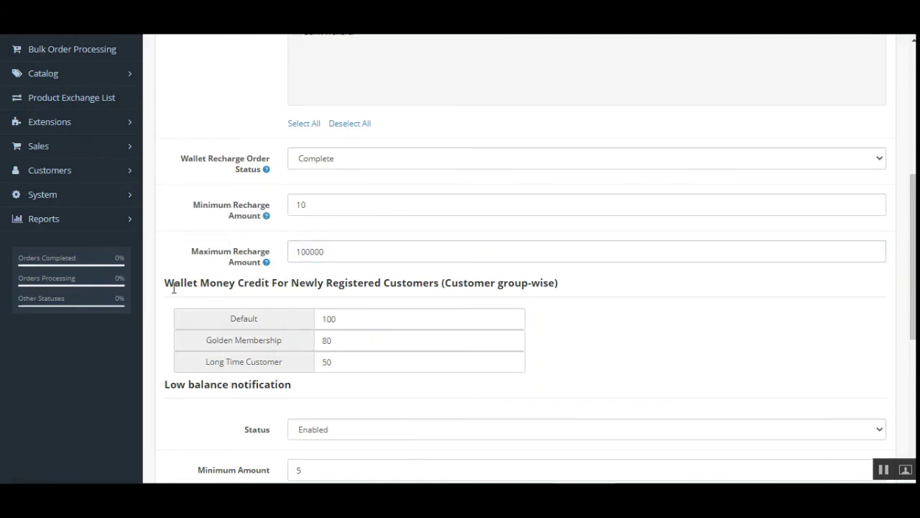
Review the wallet money credit amounts for newly registered customers in the Default, Golden Membership and Long Time Customer groups
click(286, 280)
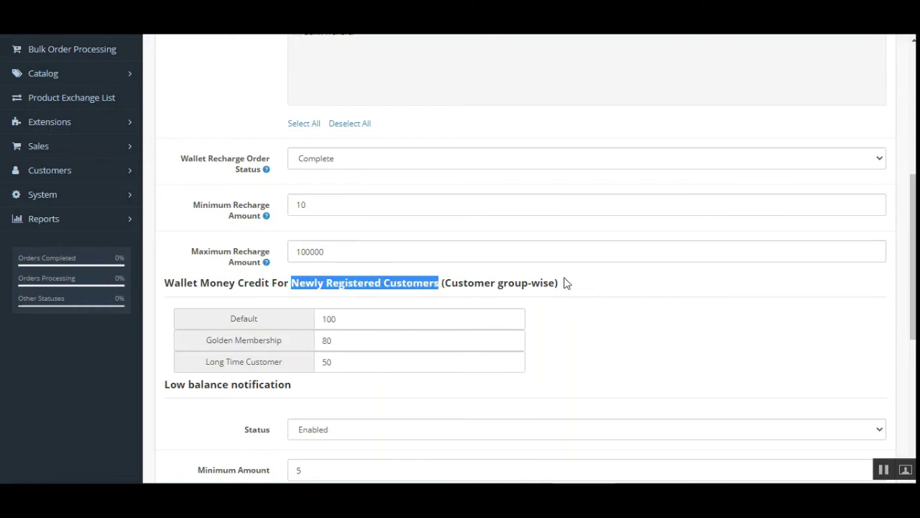
scroll(564, 282, down, 1)
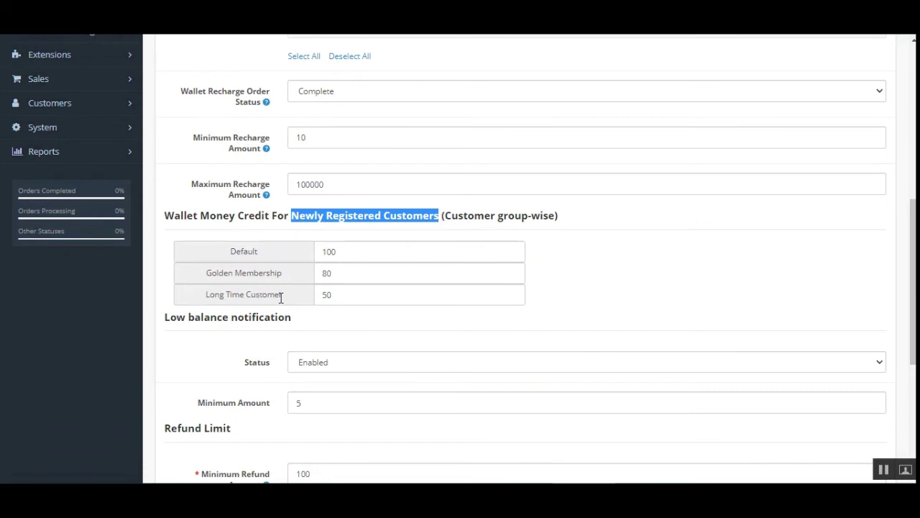
click(353, 252)
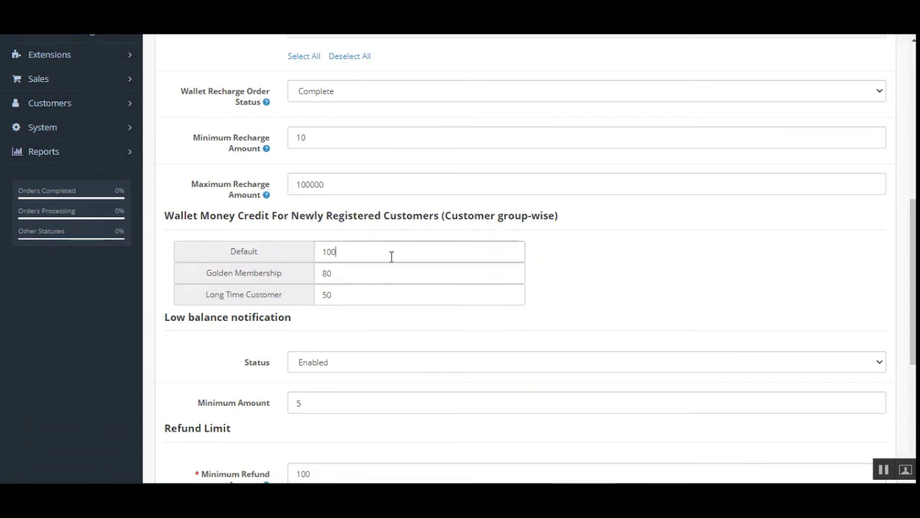
scroll(625, 260, down, 1)
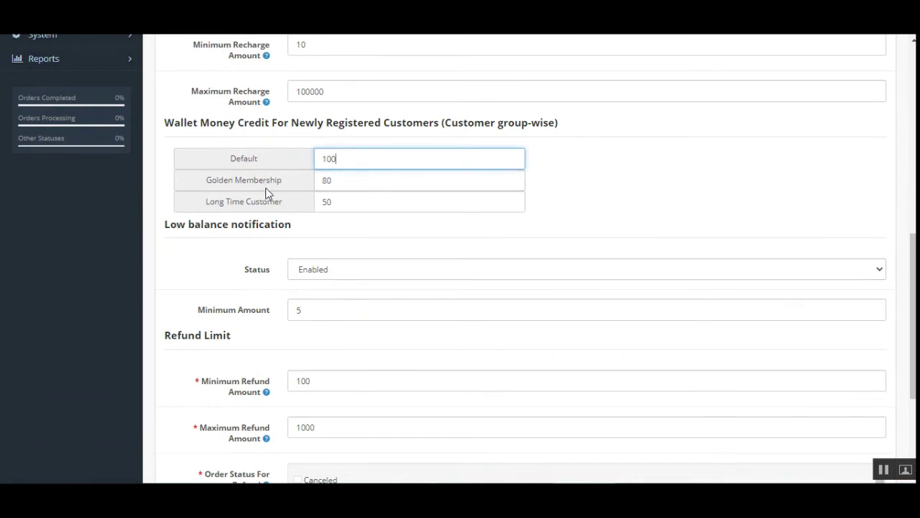
click(390, 179)
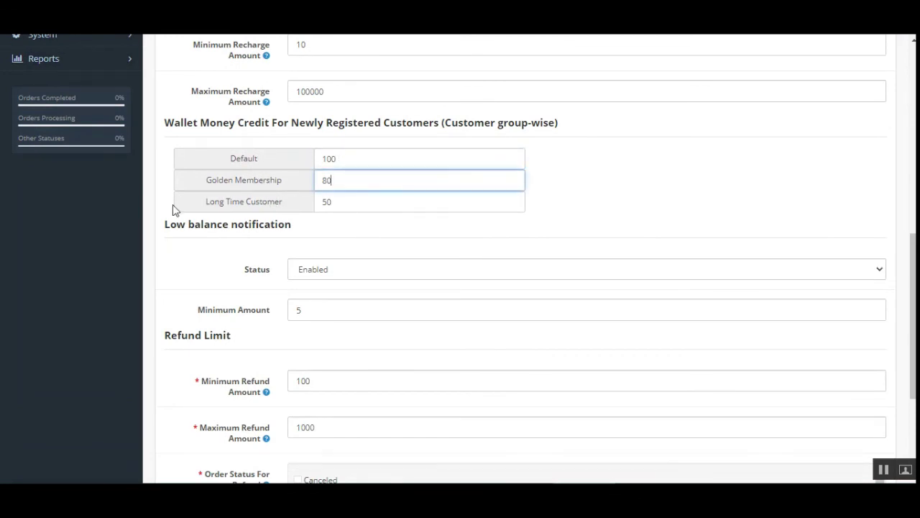
click(339, 160)
Examine the available status options for the low balance notification
drag(174, 231, 291, 224)
click(323, 230)
click(343, 269)
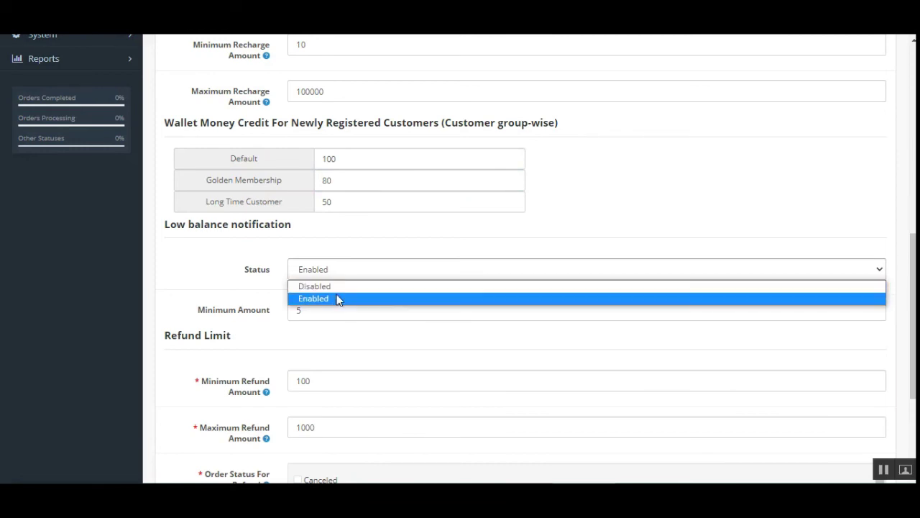
click(208, 276)
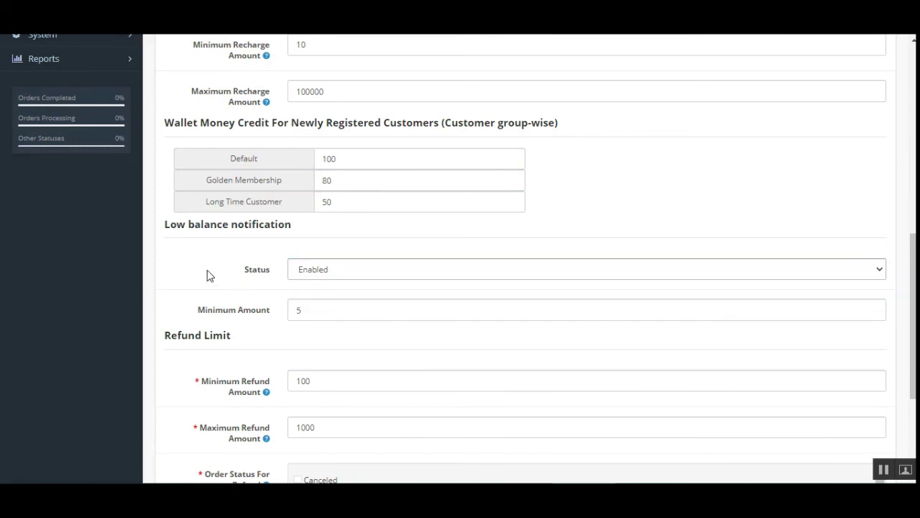
click(336, 280)
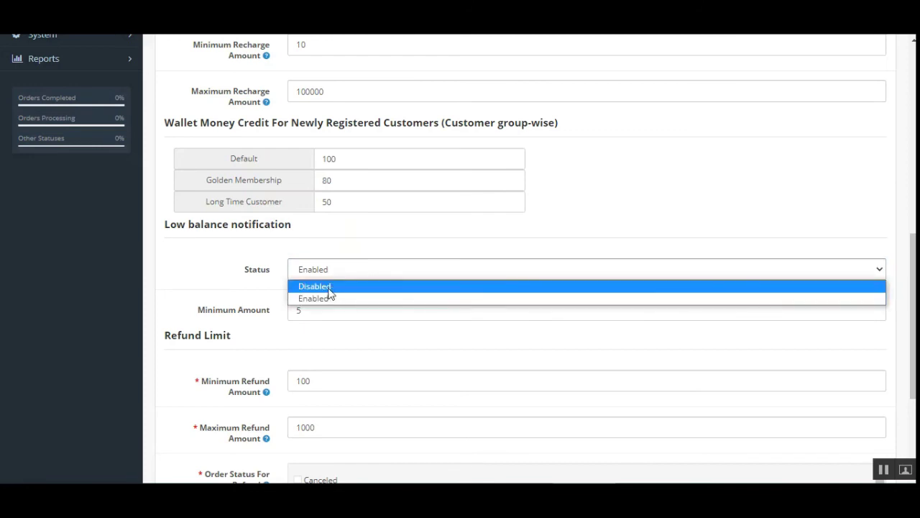
click(204, 266)
Check the storefront's My Wallet page, then return to the module configuration and review the low balance notification's minimum amount
click(677, 34)
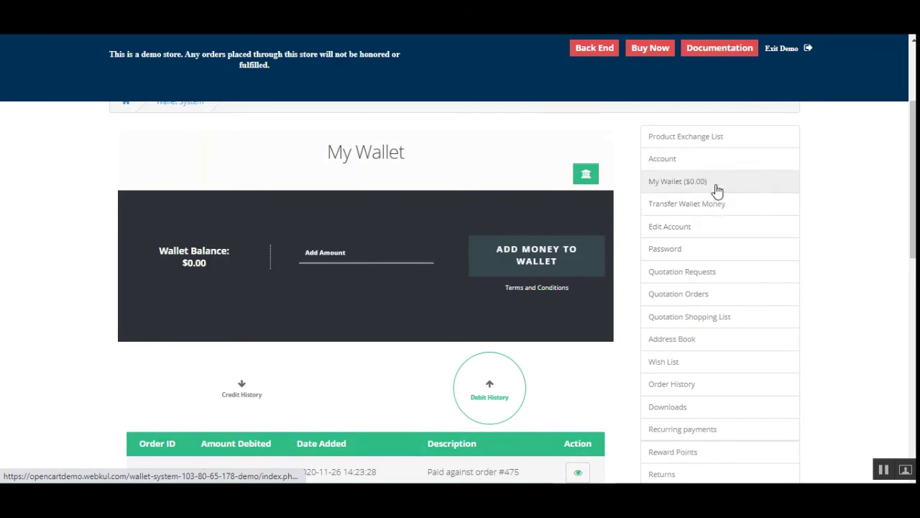
click(536, 33)
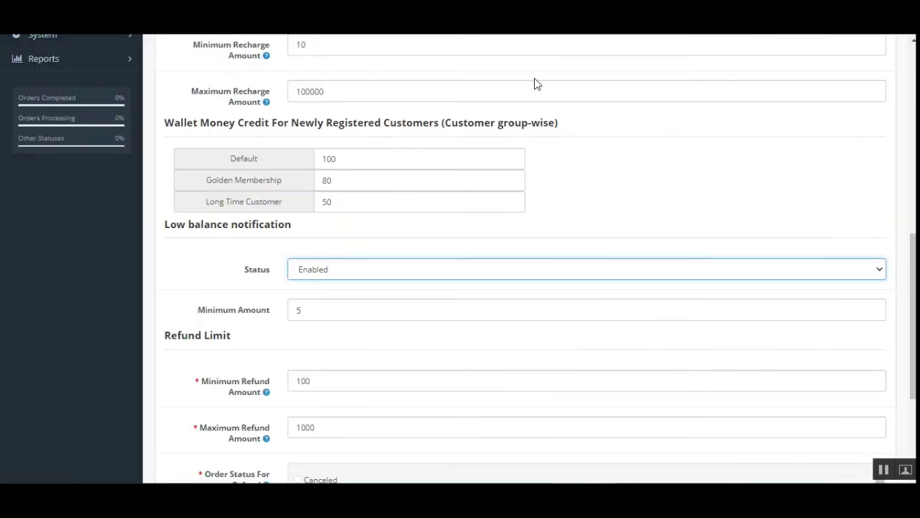
drag(199, 309, 267, 335)
click(227, 329)
drag(205, 311, 296, 310)
click(278, 329)
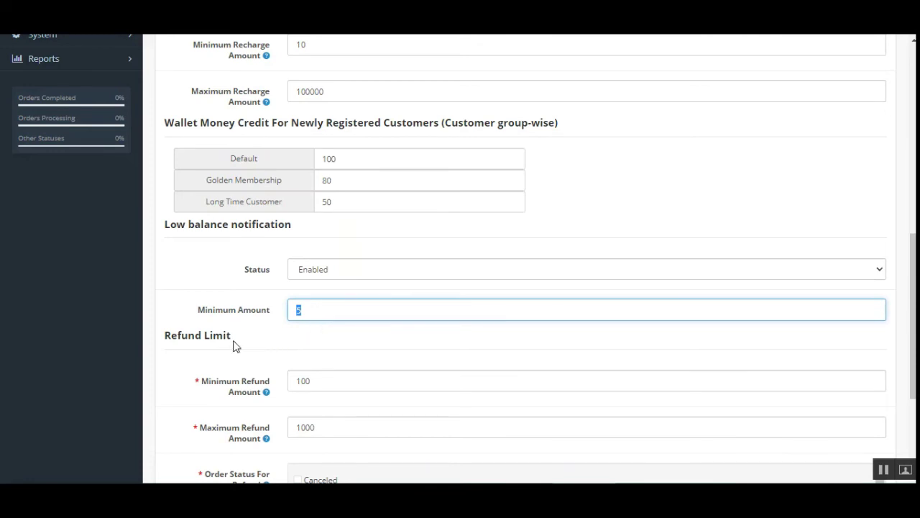
Review the minimum and maximum refund amounts under Refund Limit, including their help hints
scroll(233, 346, down, 1)
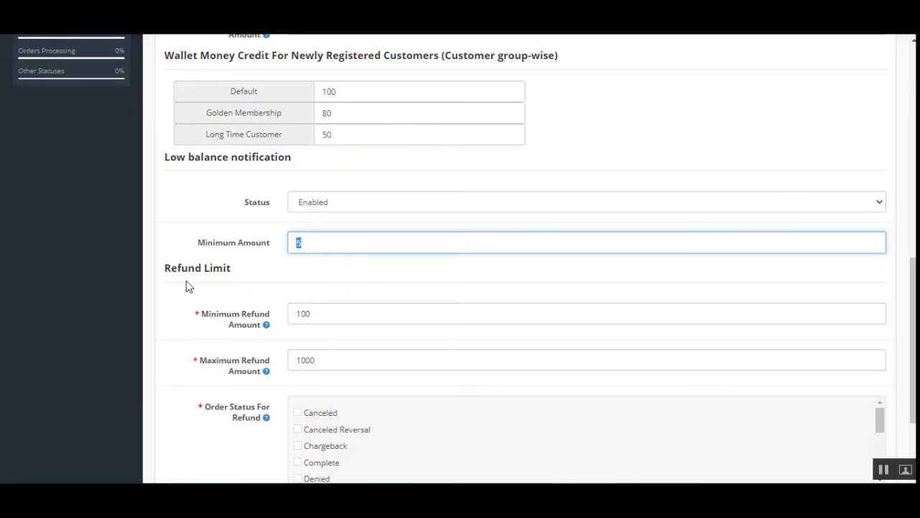
drag(167, 267, 228, 267)
click(242, 274)
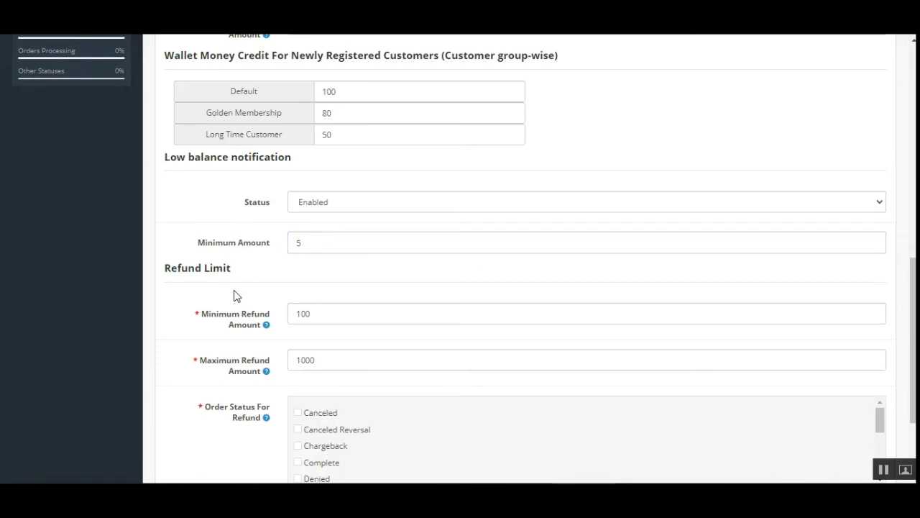
scroll(237, 294, down, 2)
mouse_move(237, 203)
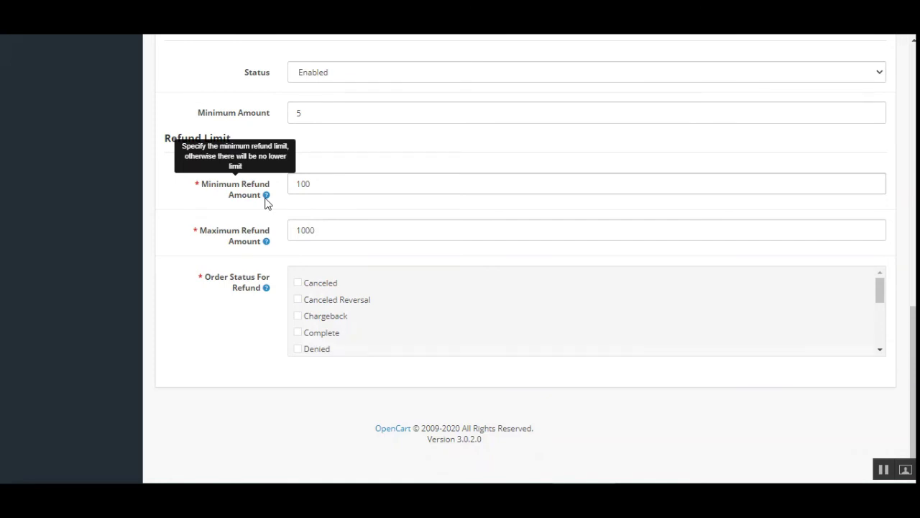
drag(316, 184, 293, 183)
click(260, 219)
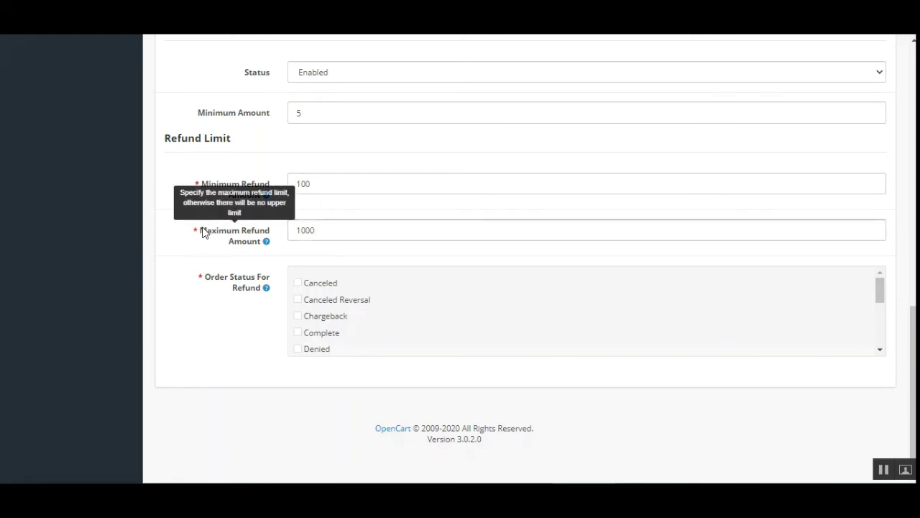
drag(202, 232, 253, 232)
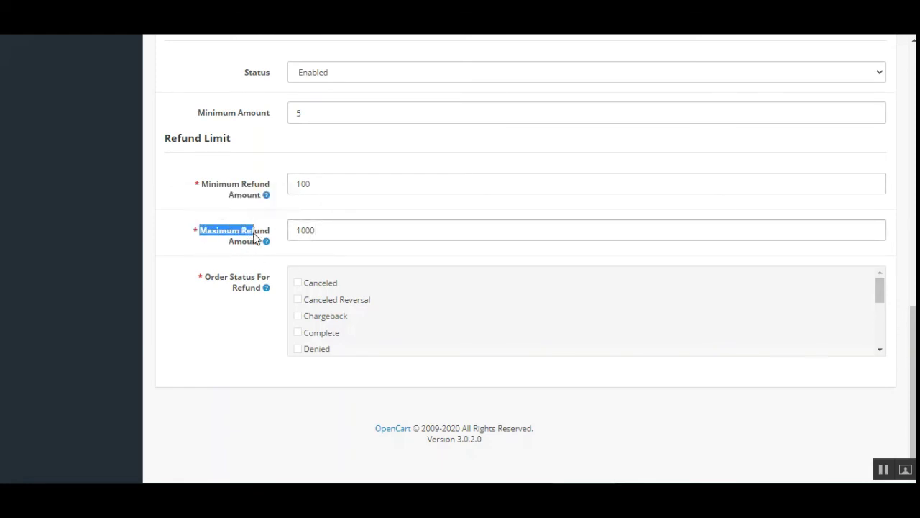
click(331, 231)
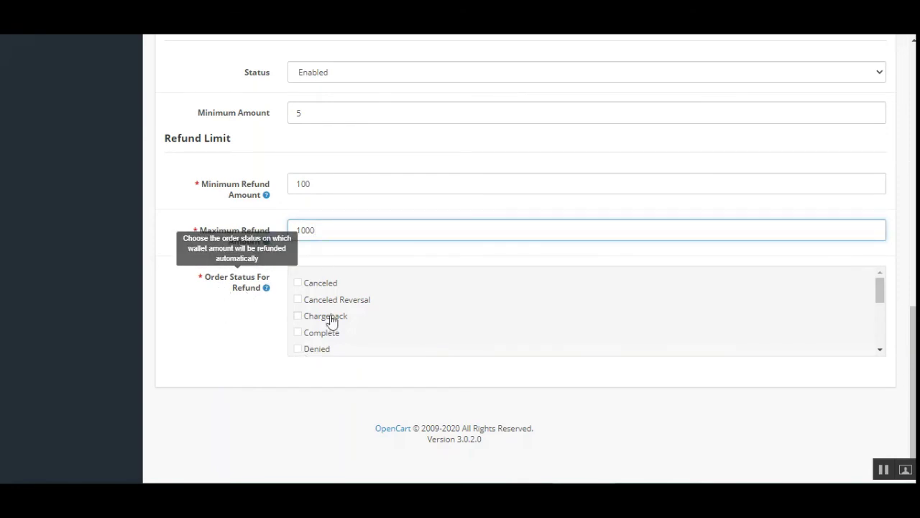
Look through the Order Status For Refund list to its end and read its help hint
drag(885, 301, 883, 350)
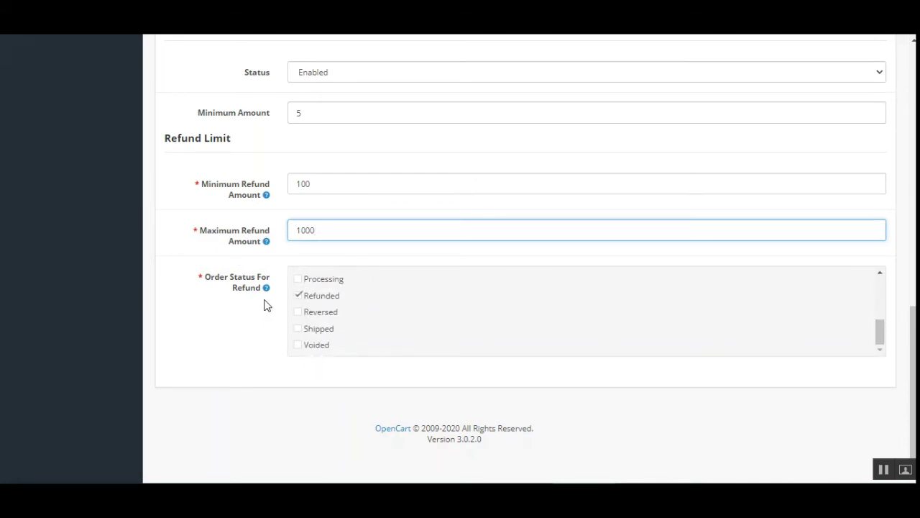
mouse_move(266, 290)
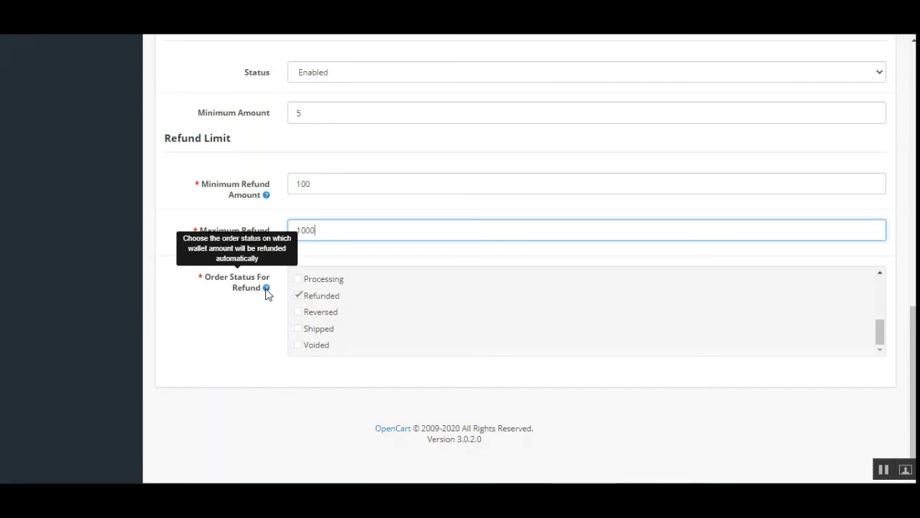
click(253, 320)
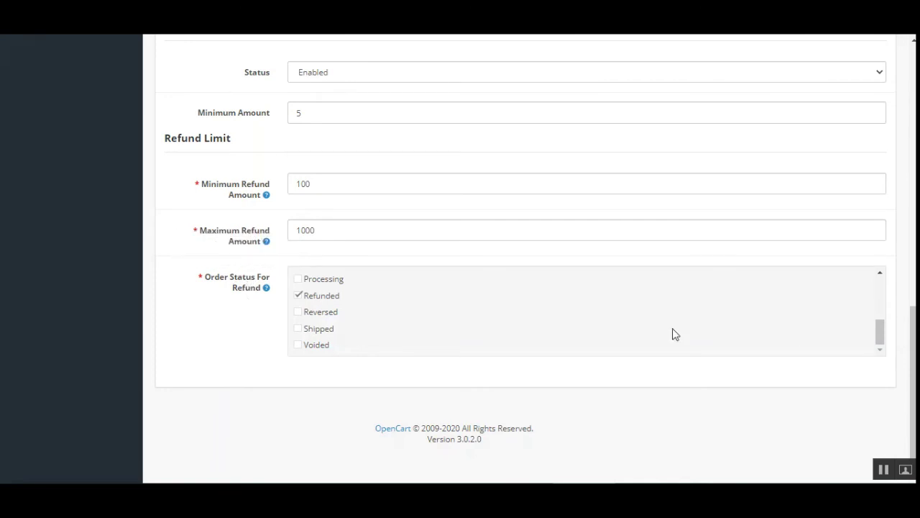
Open the Order Total Settings and review the order total name and sort order
drag(913, 381, 913, 255)
scroll(345, 265, up, 5)
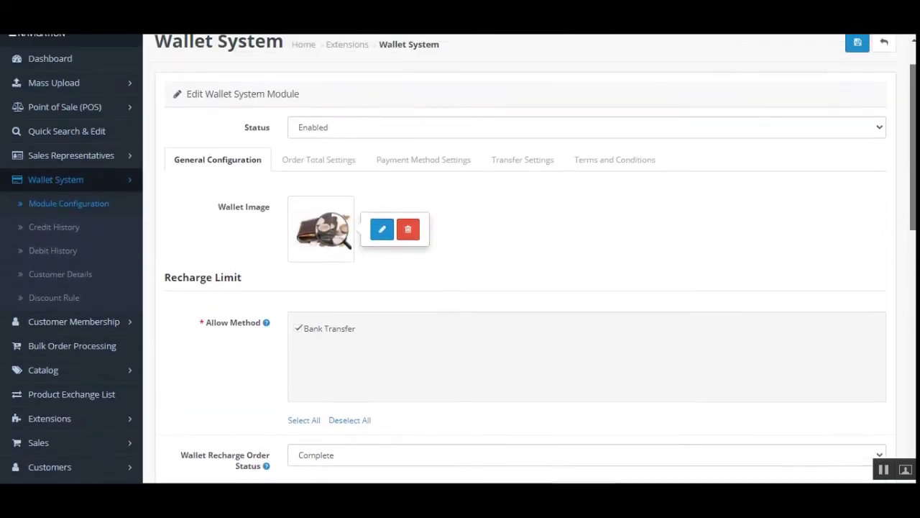
click(326, 187)
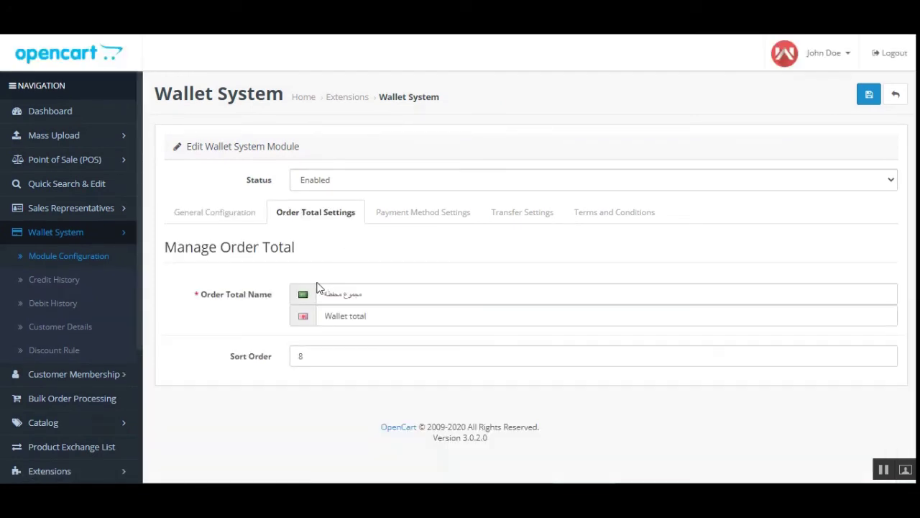
drag(210, 248, 298, 246)
click(314, 248)
drag(238, 358, 329, 371)
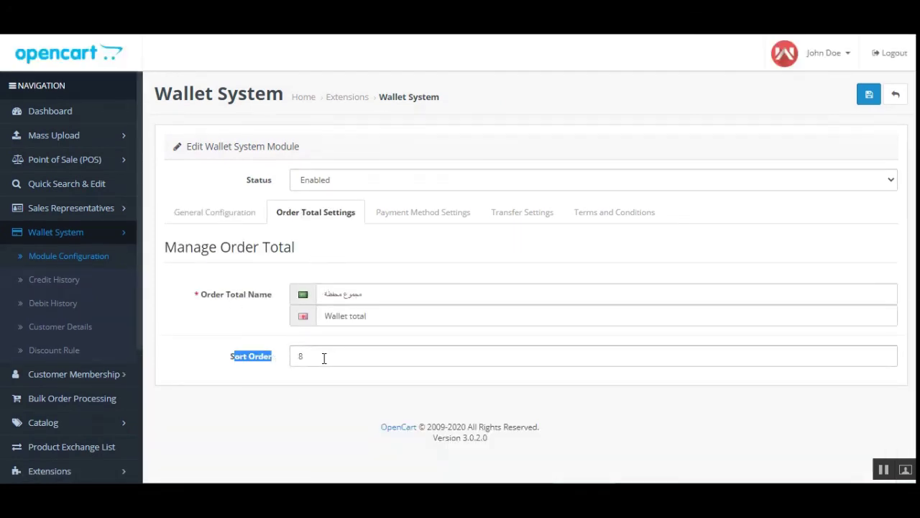
drag(211, 296, 267, 298)
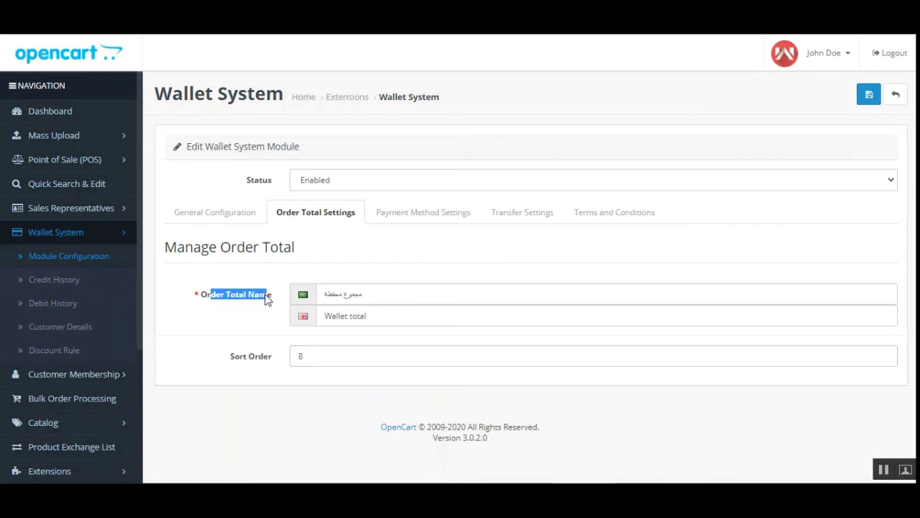
click(372, 315)
click(248, 323)
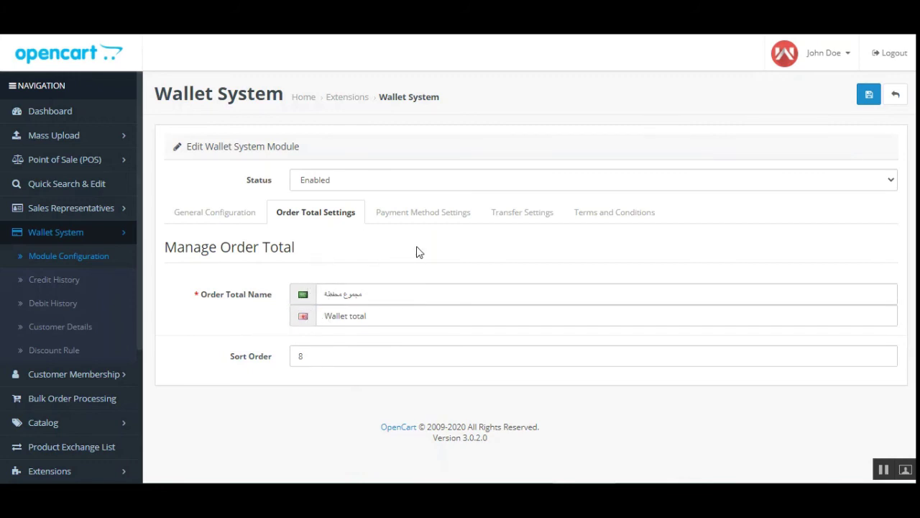
Open the Payment Method Settings and review the payment method name and order status
click(421, 215)
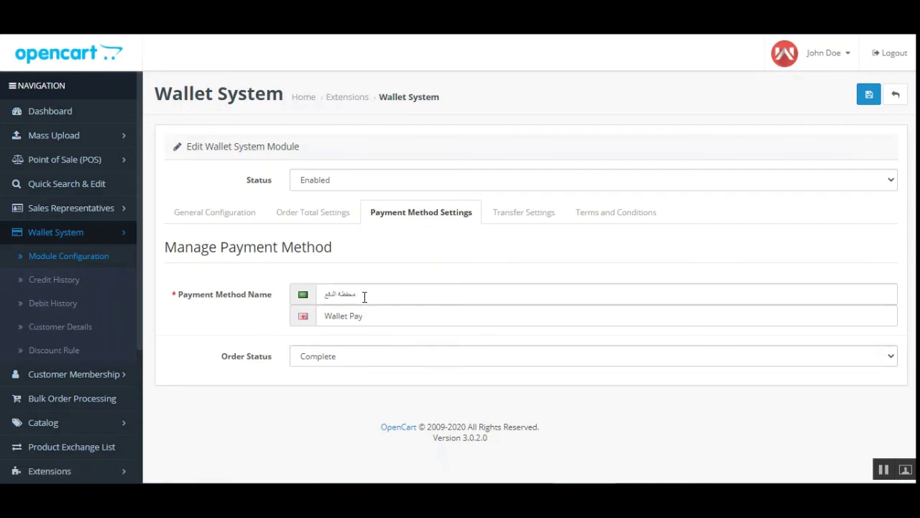
drag(207, 298, 275, 297)
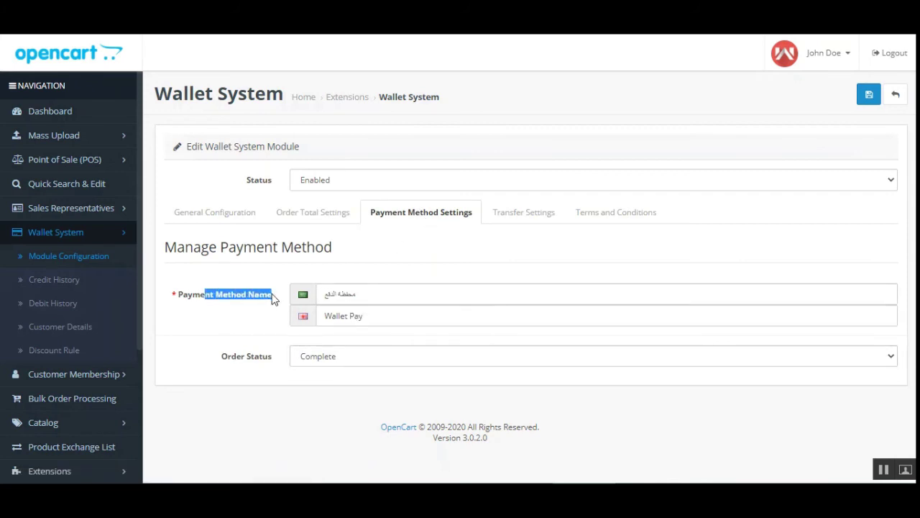
click(372, 317)
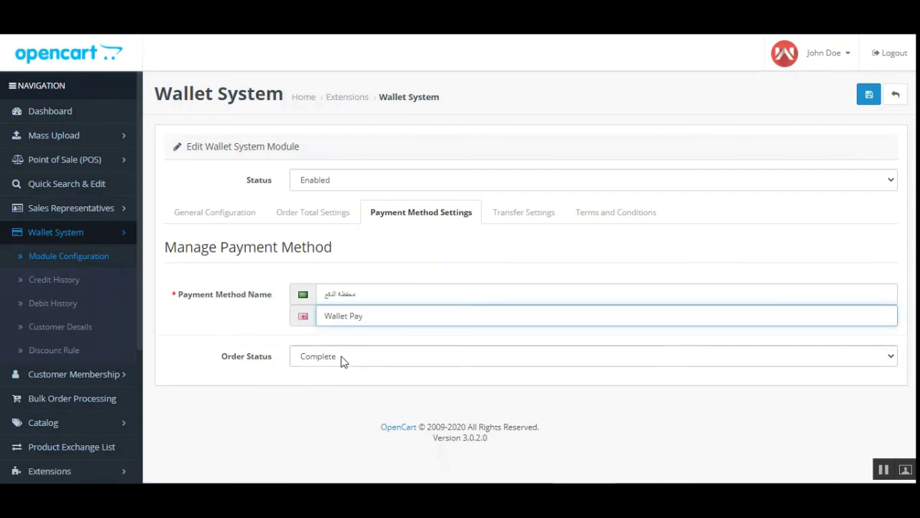
click(245, 367)
click(288, 365)
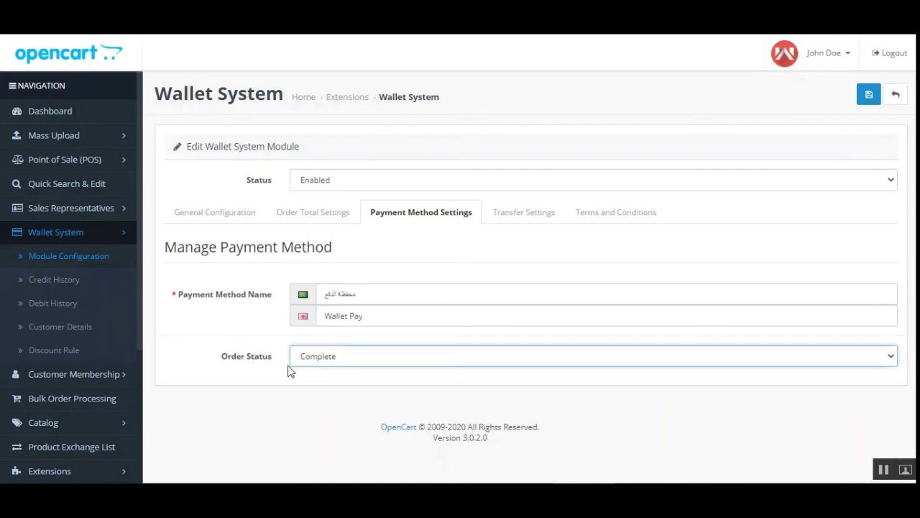
click(373, 365)
click(333, 368)
click(333, 369)
Open the Transfer Settings and examine the options for Apply Limit On Transfer
click(527, 216)
scroll(325, 311, down, 1)
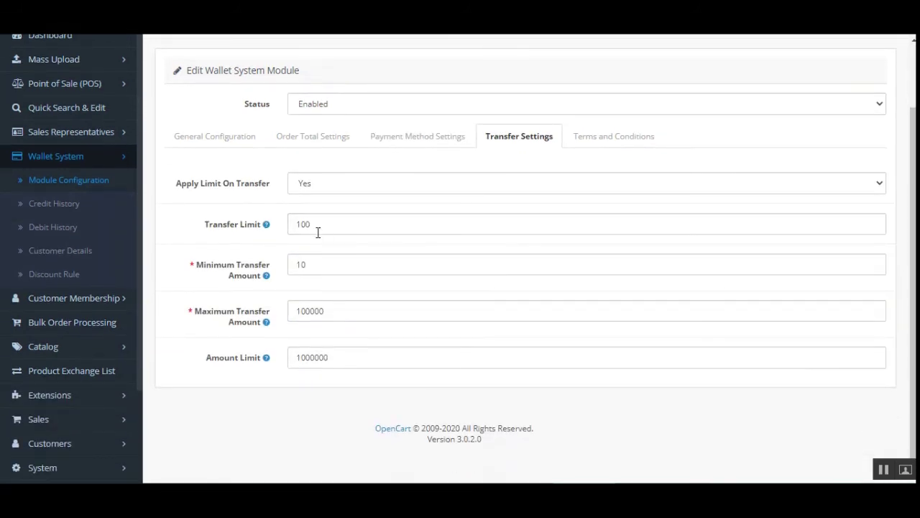
click(318, 186)
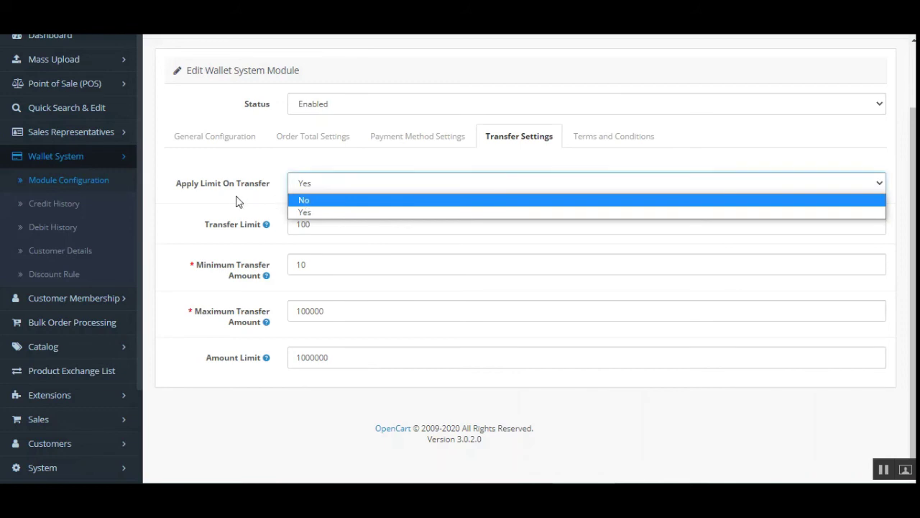
click(316, 191)
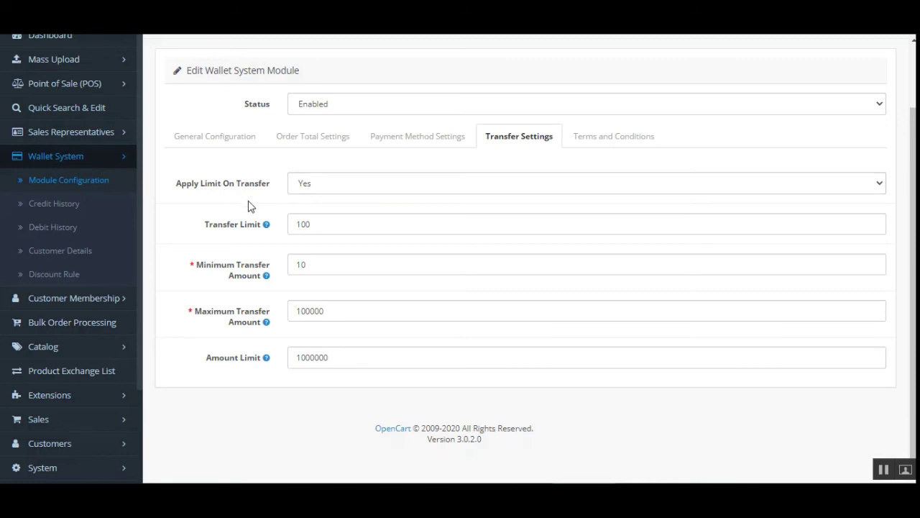
Review the Transfer Limit setting and read its help hint
drag(214, 225, 272, 229)
mouse_move(265, 226)
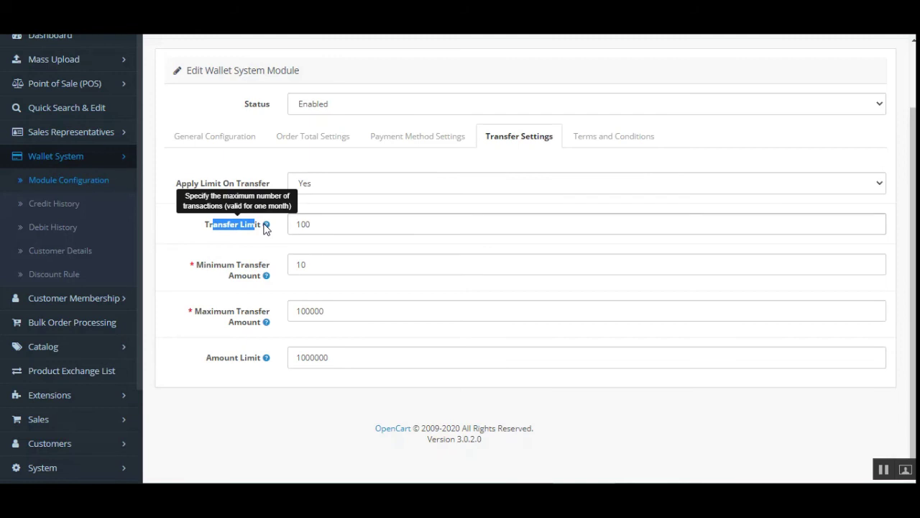
click(324, 240)
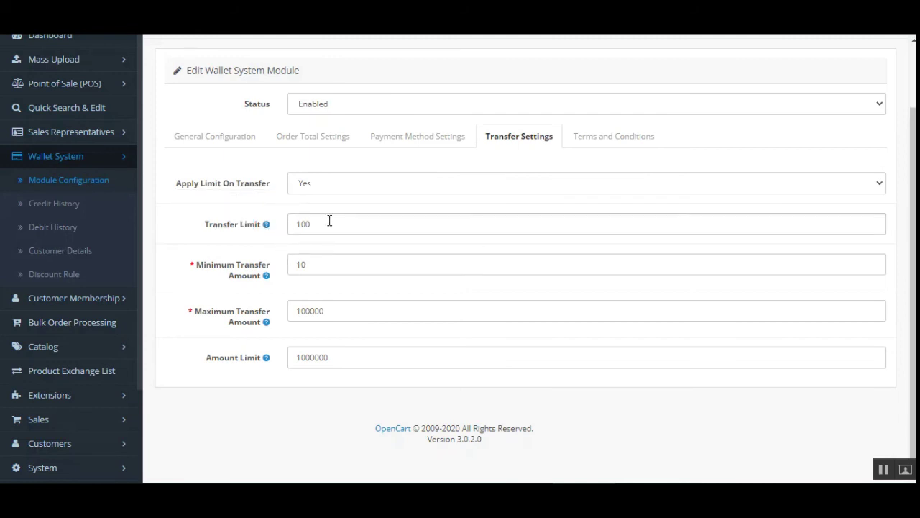
drag(329, 223, 280, 228)
double_click(317, 223)
click(279, 240)
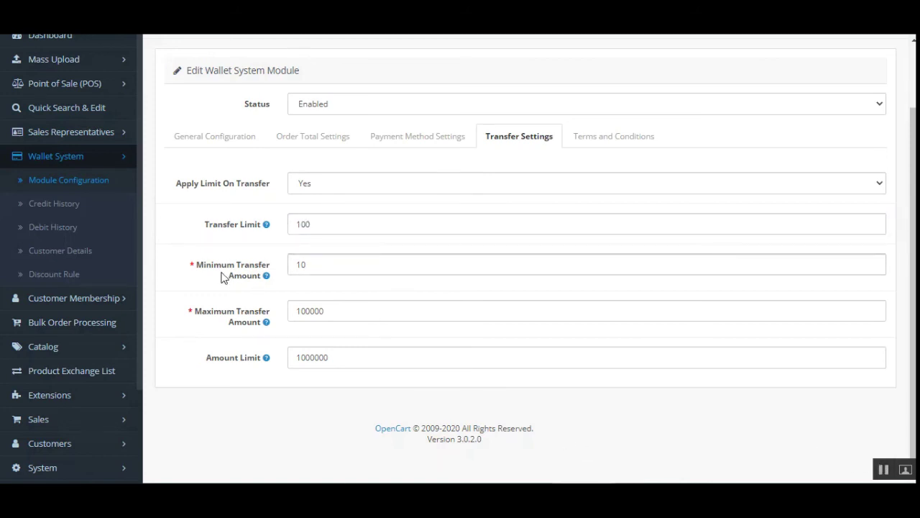
Review the Minimum Transfer Amount setting and read its help hint
mouse_move(255, 276)
mouse_down()
mouse_move(277, 290)
mouse_move(266, 280)
mouse_up()
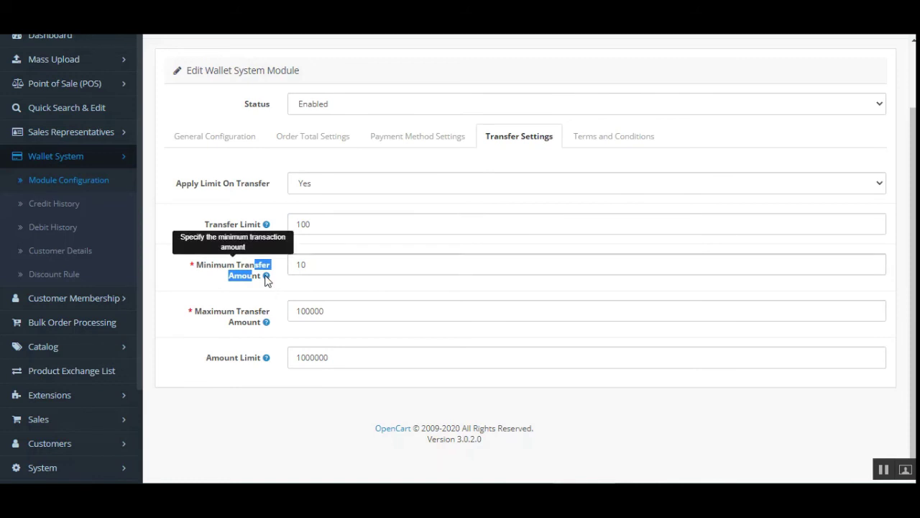
click(341, 288)
click(325, 266)
double_click(300, 265)
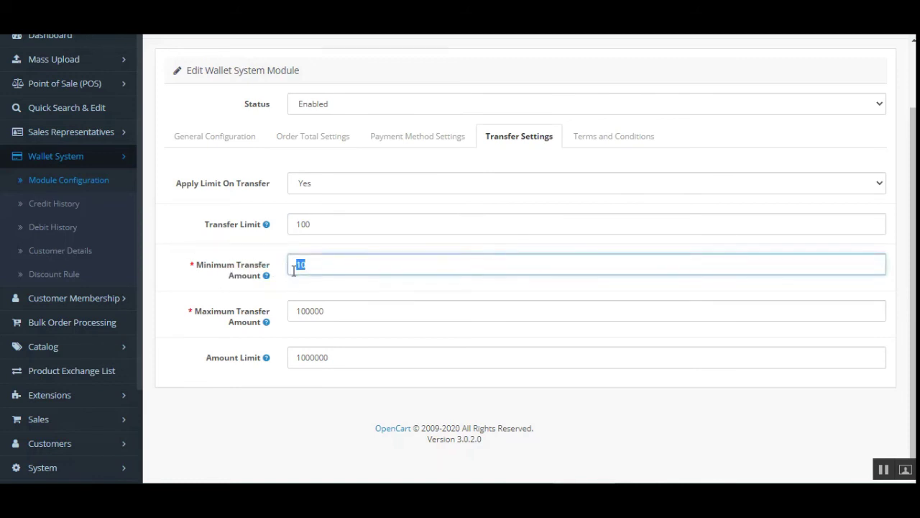
Review the Maximum Transfer Amount setting and its value
click(306, 306)
mouse_move(238, 325)
drag(215, 311, 247, 329)
click(330, 313)
double_click(312, 311)
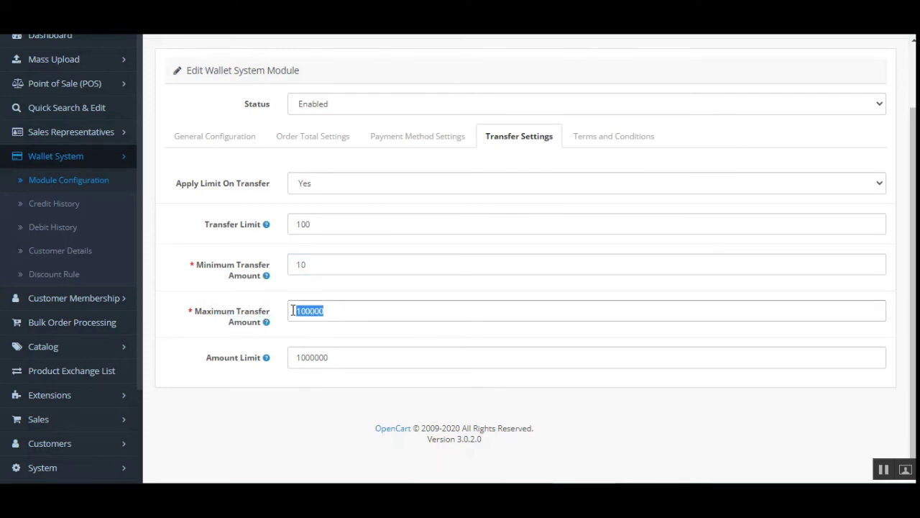
click(333, 311)
Review the Amount Limit setting and read its help hint
drag(212, 359, 254, 359)
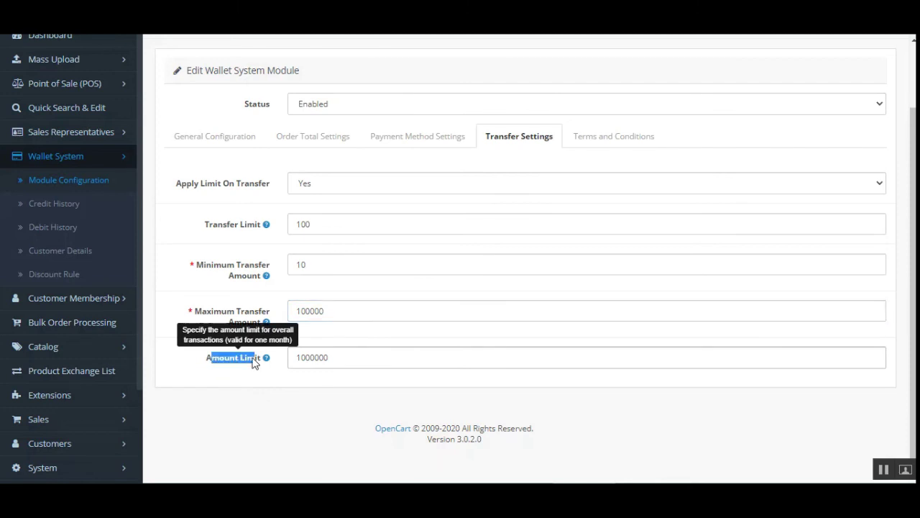
mouse_move(266, 361)
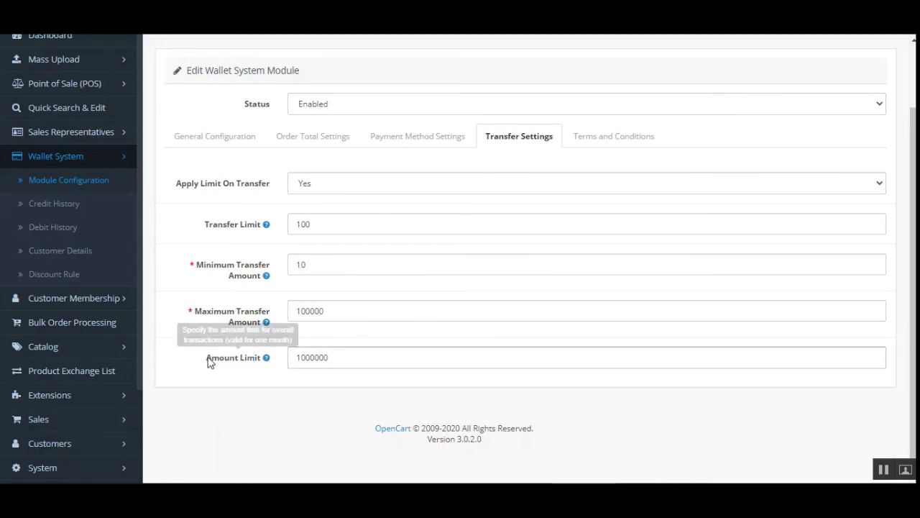
drag(207, 359, 259, 363)
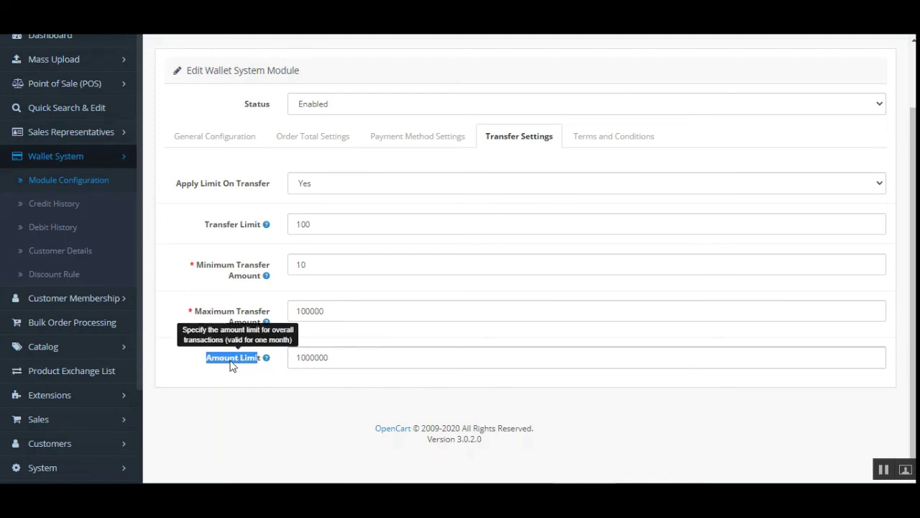
click(345, 359)
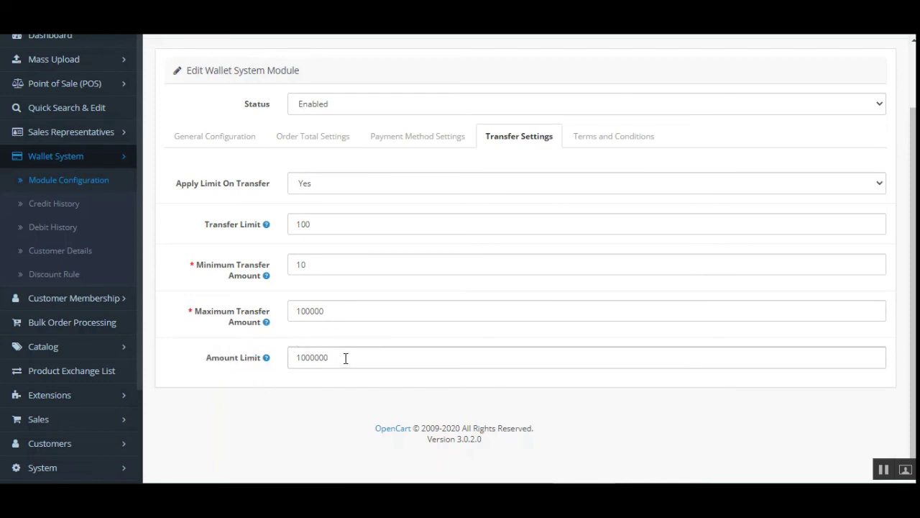
mouse_move(242, 364)
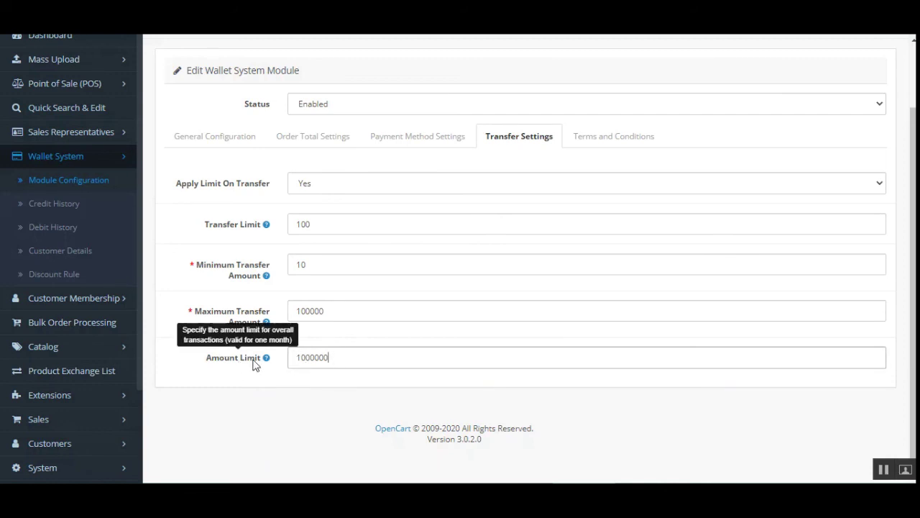
click(298, 365)
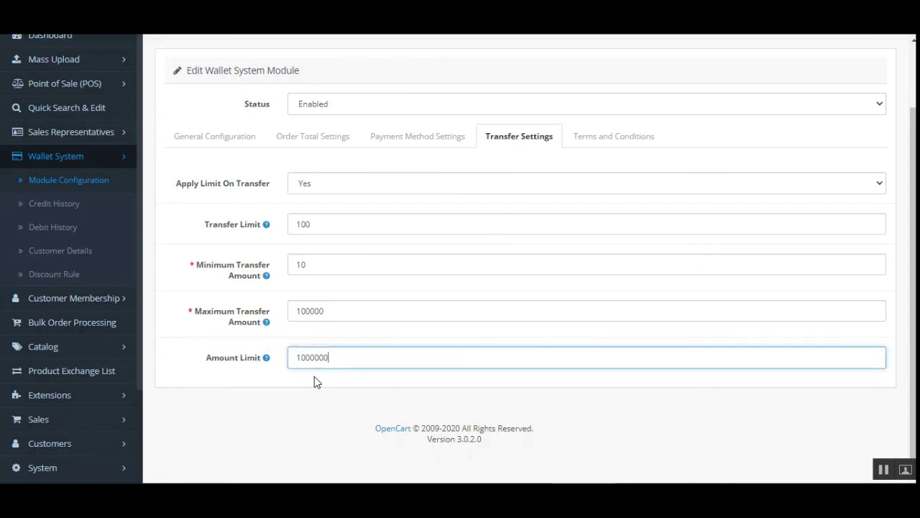
click(338, 375)
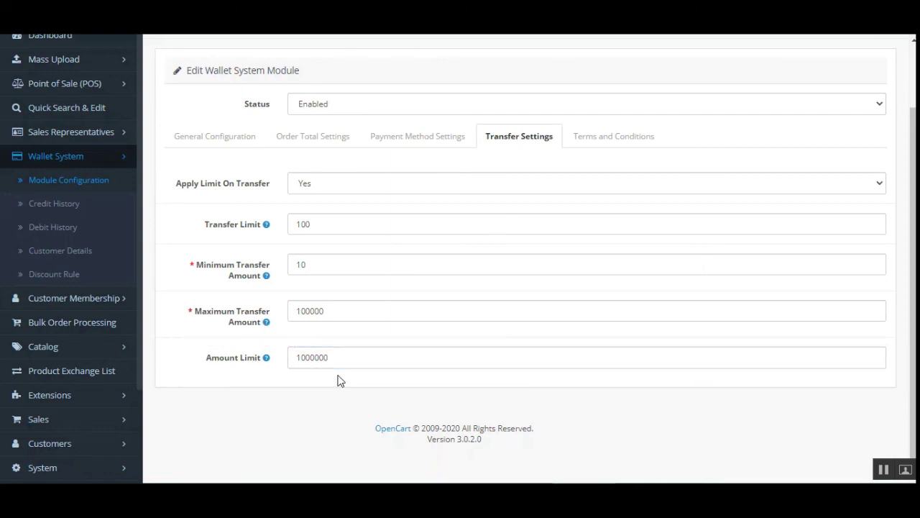
Review the English Terms and Conditions text and check its link on the storefront My Wallet page
click(596, 137)
click(251, 176)
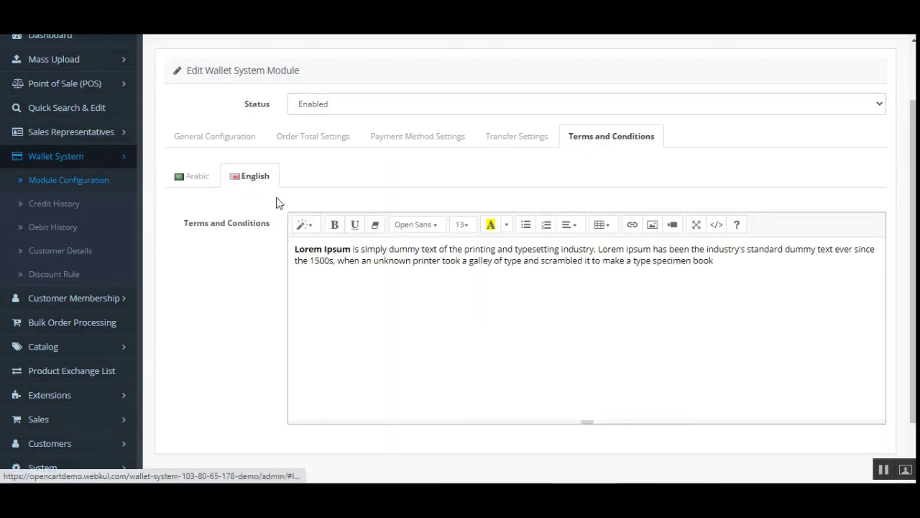
drag(428, 259, 645, 261)
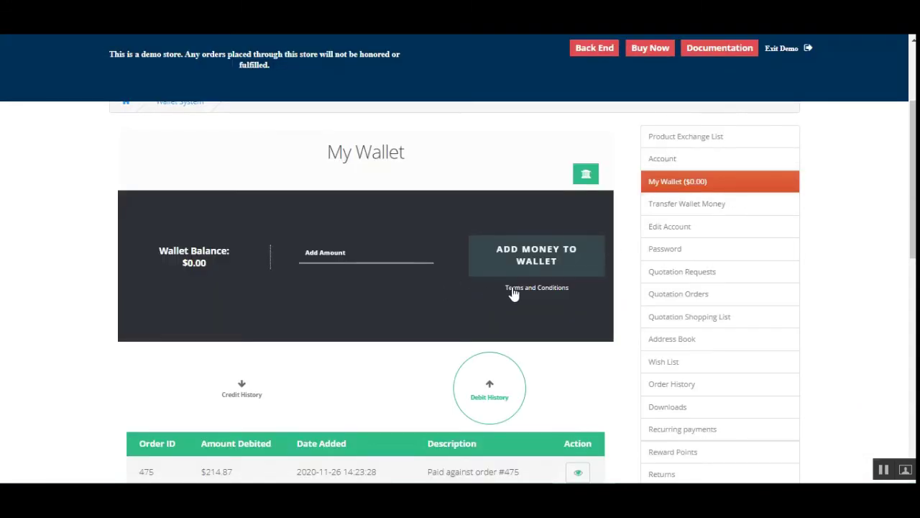
click(519, 286)
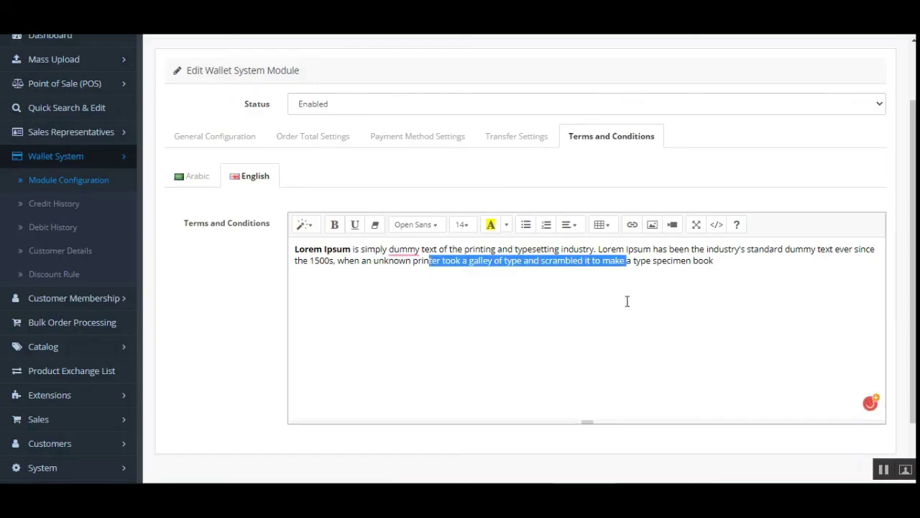
scroll(626, 302, down, 2)
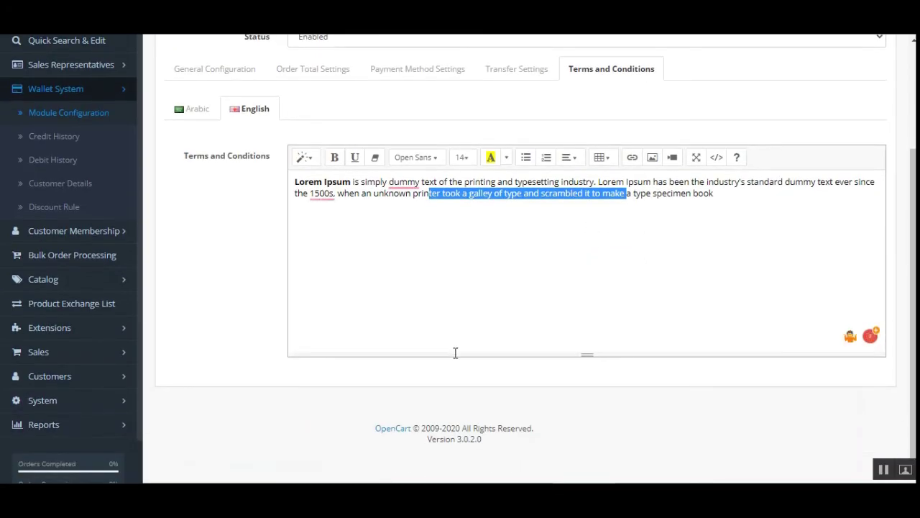
scroll(455, 352, up, 4)
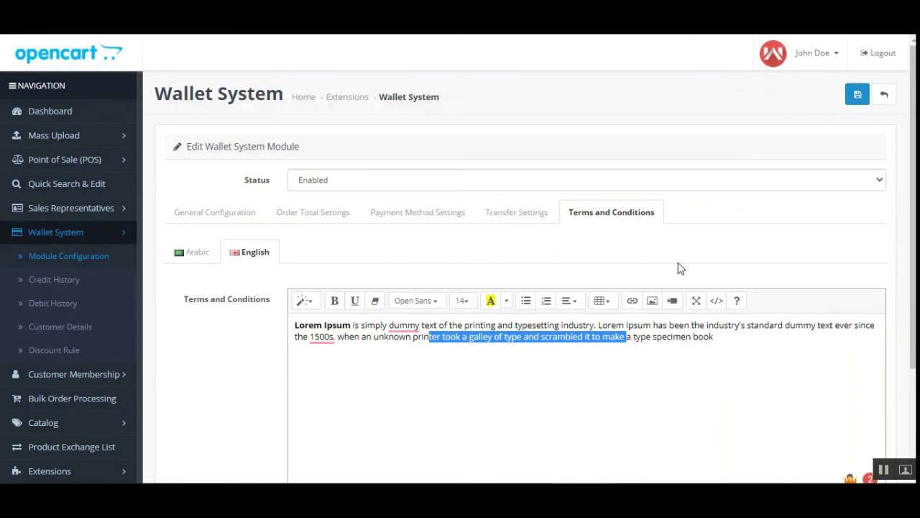
scroll(681, 268, down, 3)
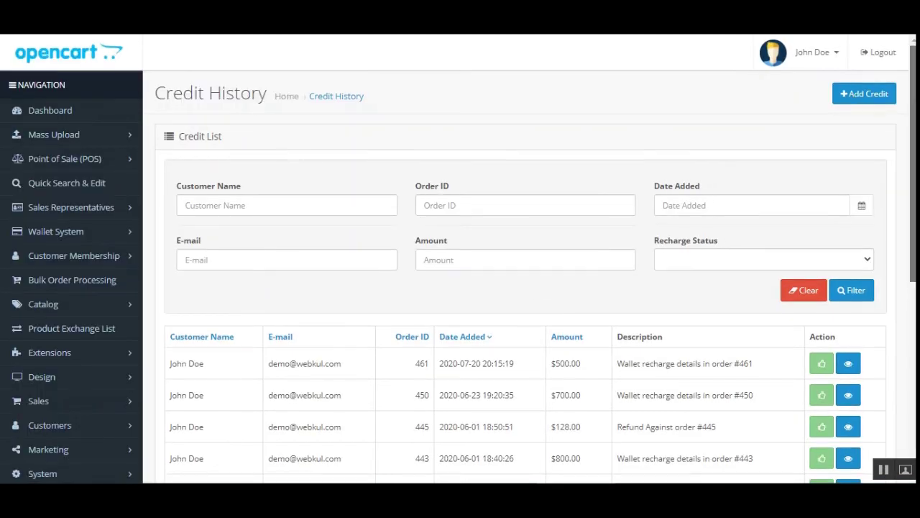
Open the Add Credit form, review its customer name, amount and description fields, and close it without submitting
click(860, 94)
click(308, 127)
click(351, 161)
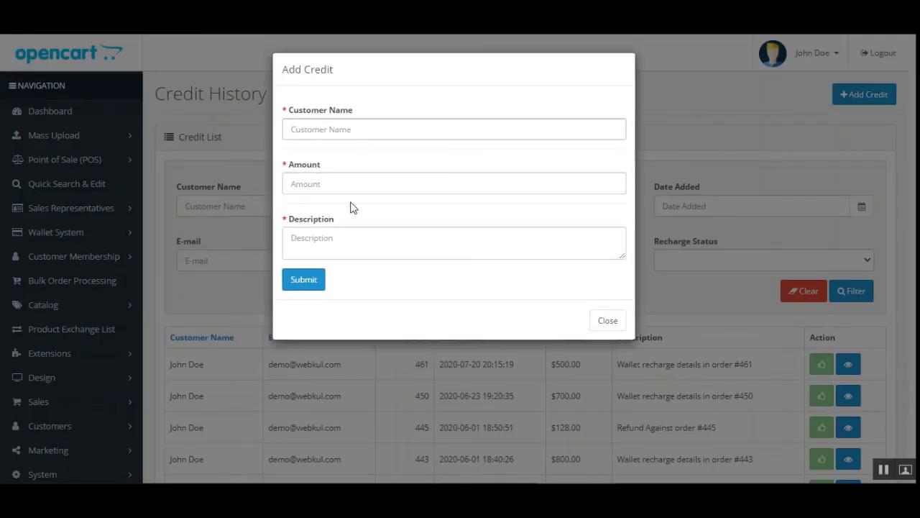
click(361, 182)
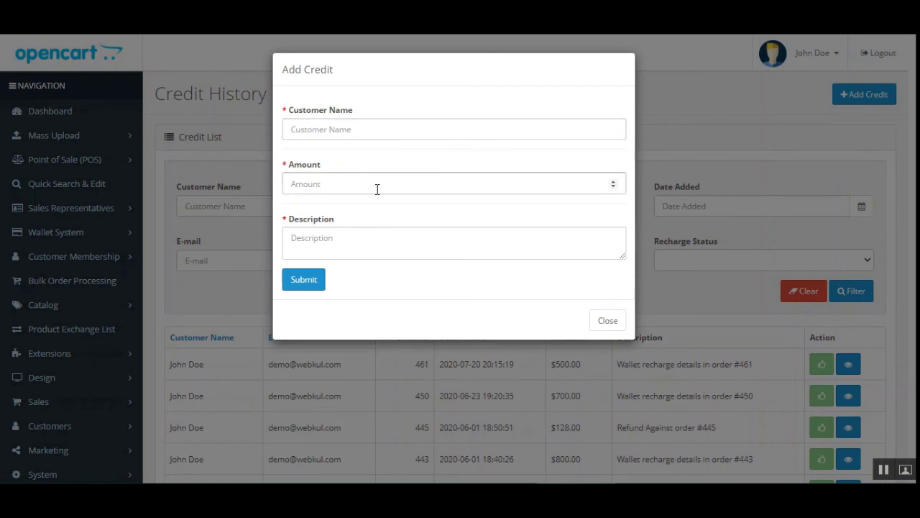
click(328, 244)
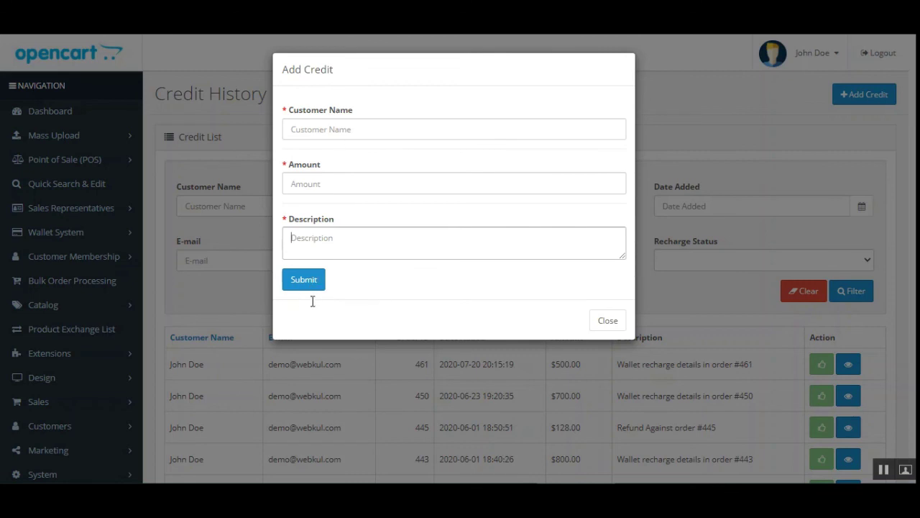
click(608, 321)
Examine the Credit History list, including its filters, descriptions and the actions available for each entry
scroll(609, 326, down, 2)
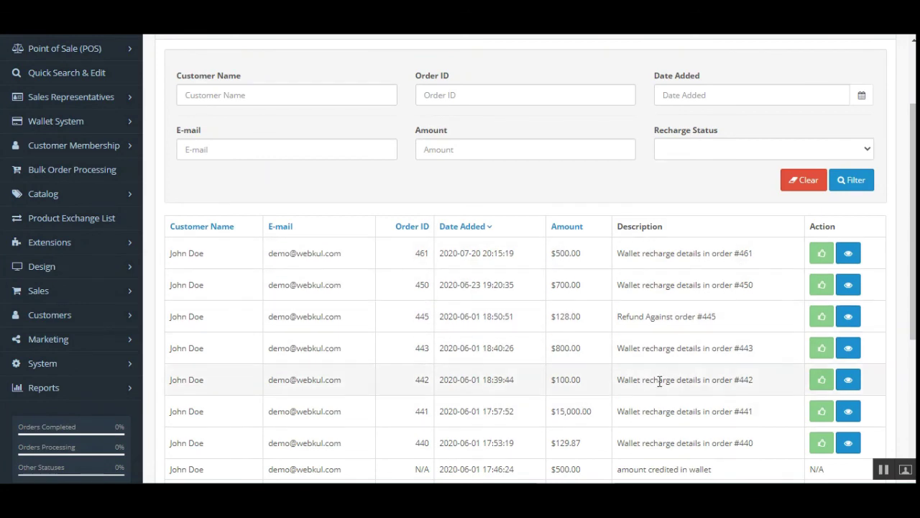
scroll(660, 381, up, 3)
scroll(659, 389, down, 4)
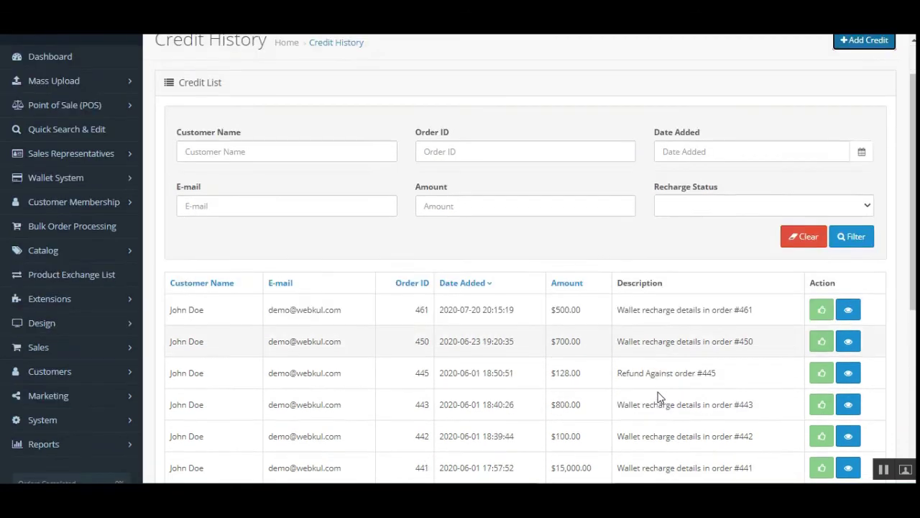
scroll(836, 247, down, 3)
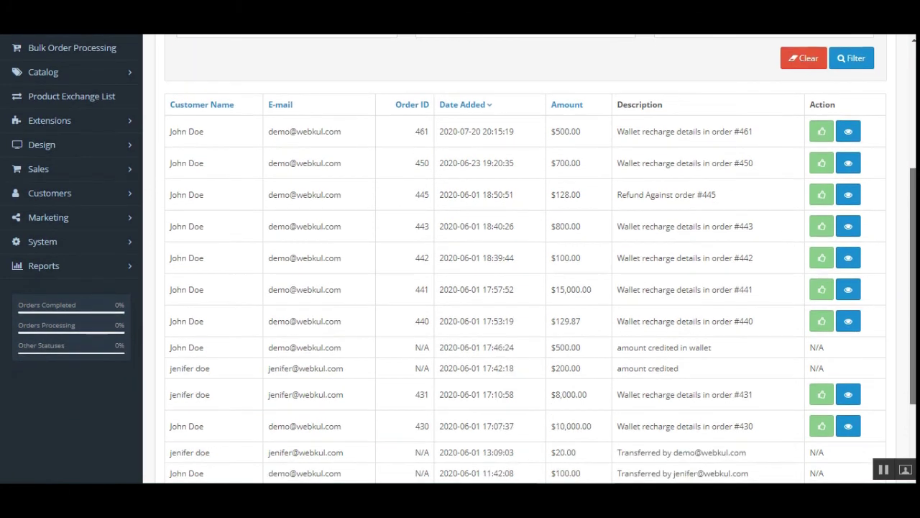
scroll(836, 247, up, 3)
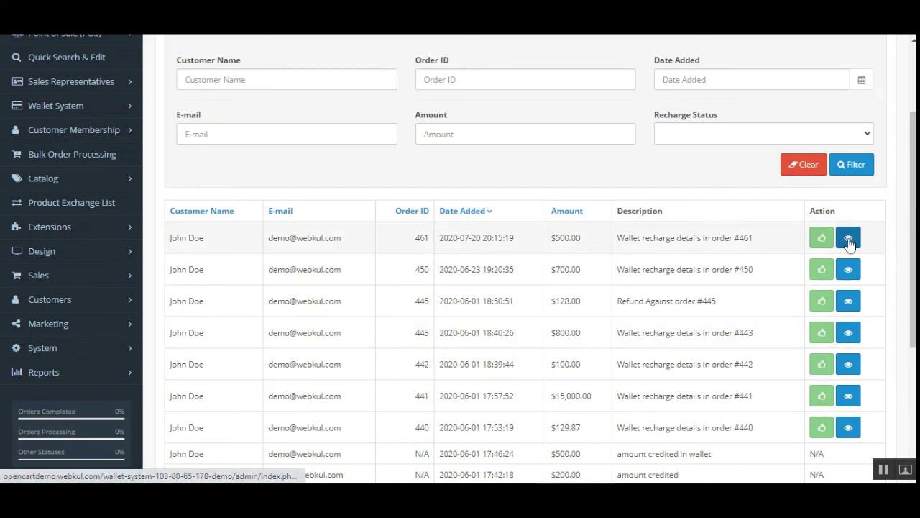
scroll(889, 237, up, 3)
scroll(888, 237, down, 3)
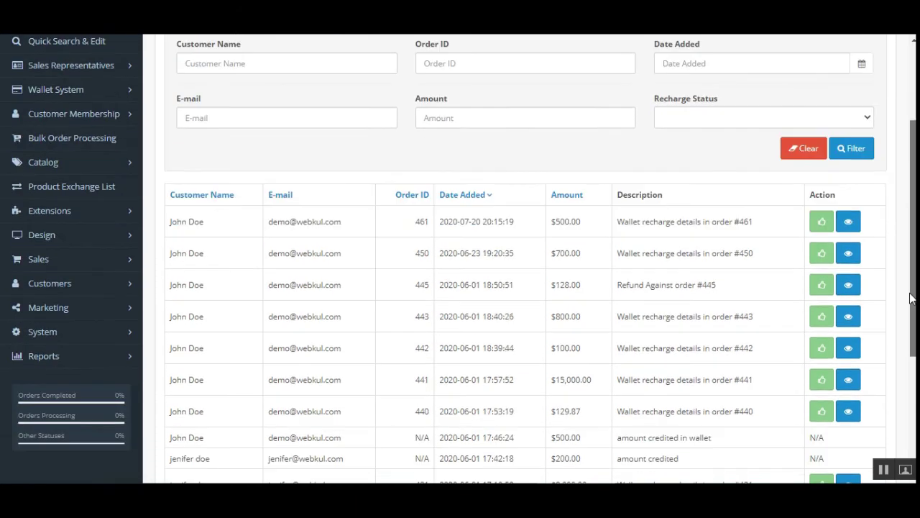
scroll(888, 238, up, 3)
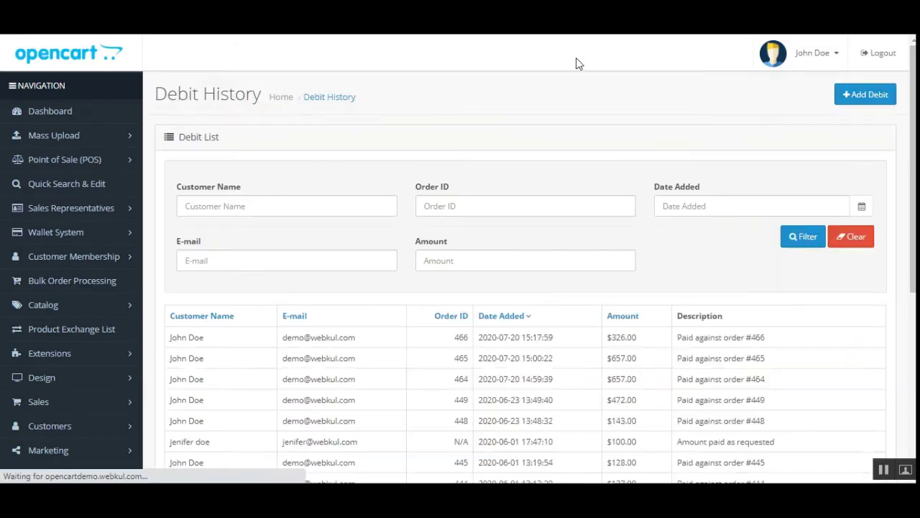
View the Add Debit form, close it without submitting, and look through the Debit History list
click(865, 98)
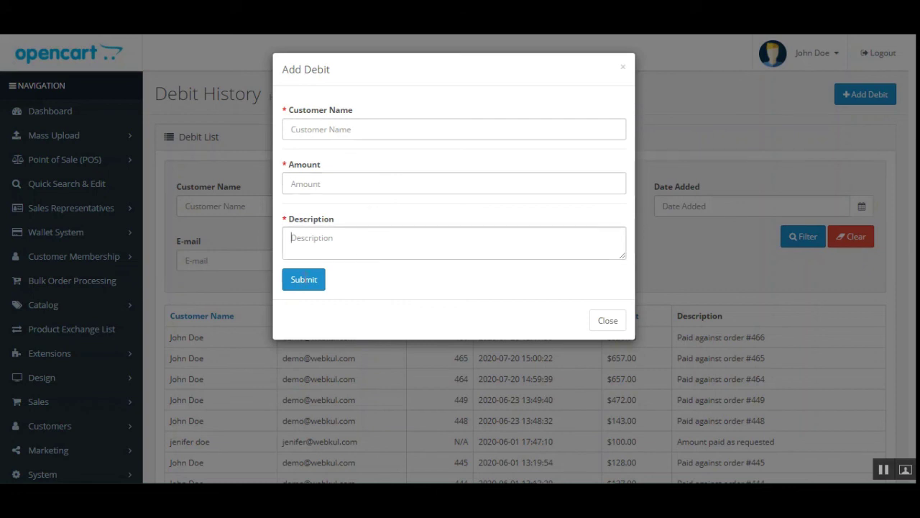
click(609, 321)
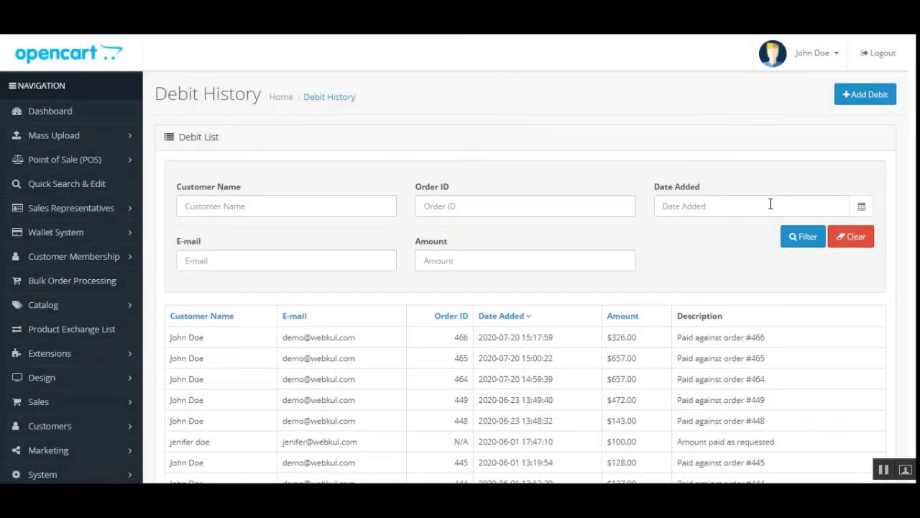
scroll(914, 205, down, 1)
scroll(914, 205, down, 3)
scroll(914, 205, up, 1)
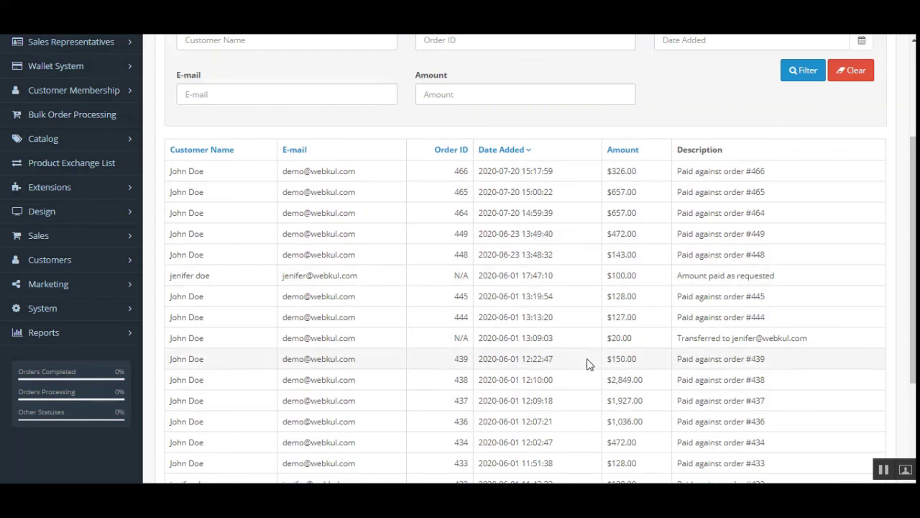
scroll(578, 334, up, 3)
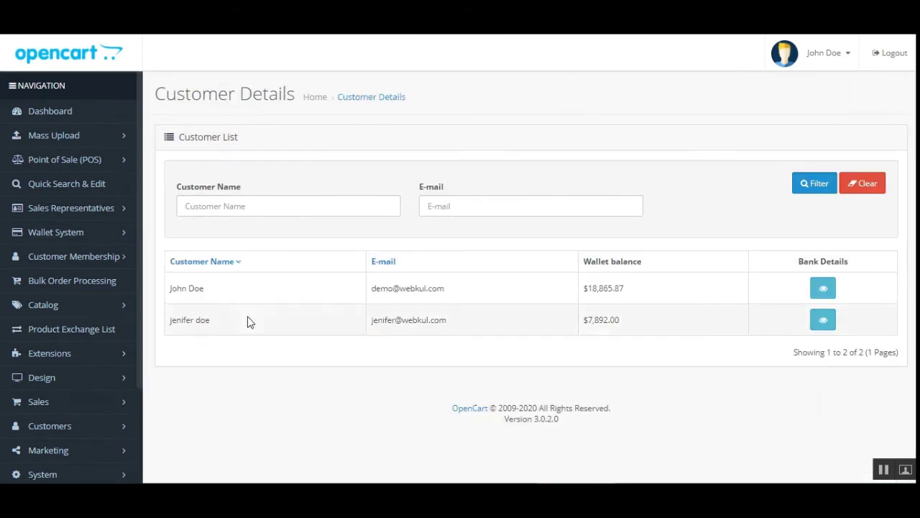
Review the wallet balance column in Customer Details and open the bank details of the first listed customer
click(92, 231)
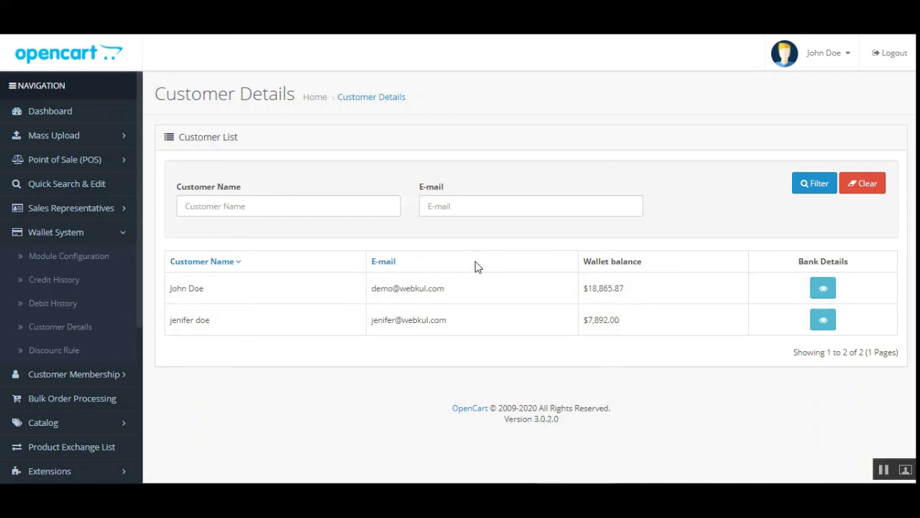
drag(602, 263, 638, 263)
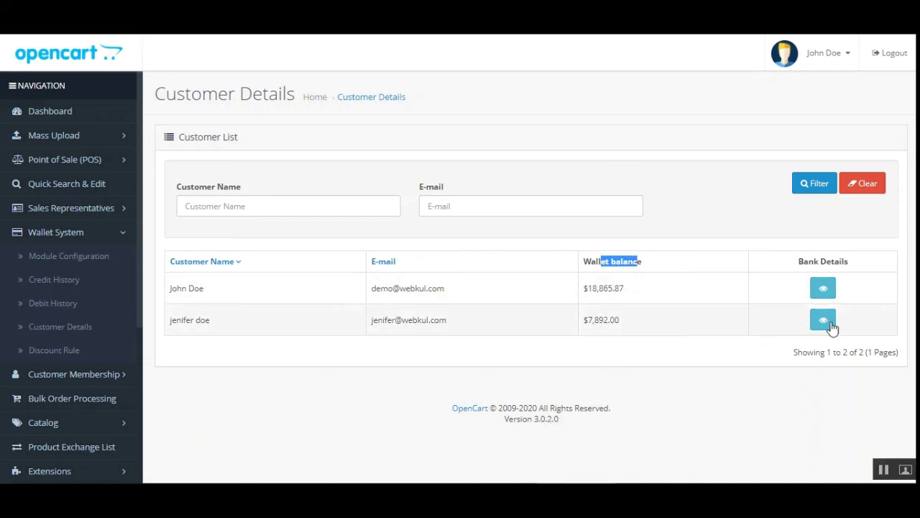
click(823, 288)
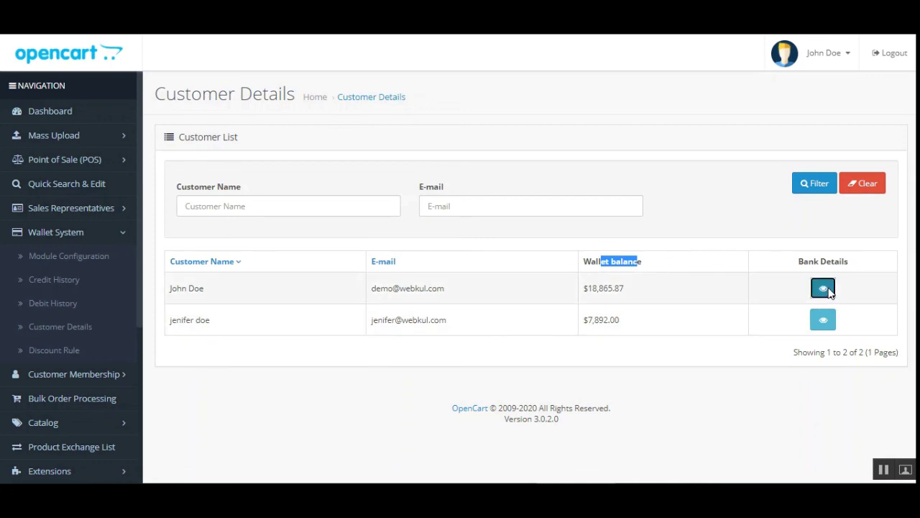
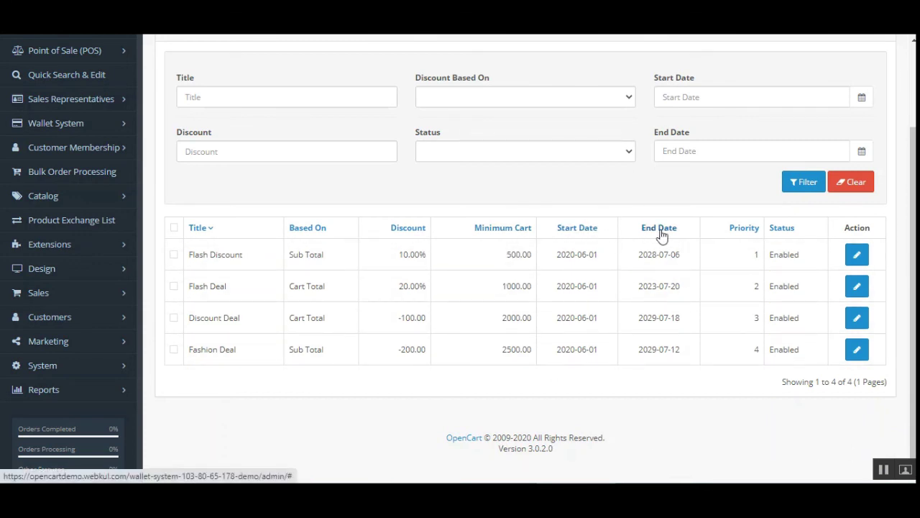
Look through the Discount Rule list, including its filters, rule columns and edit actions
scroll(657, 232, up, 3)
scroll(661, 239, down, 3)
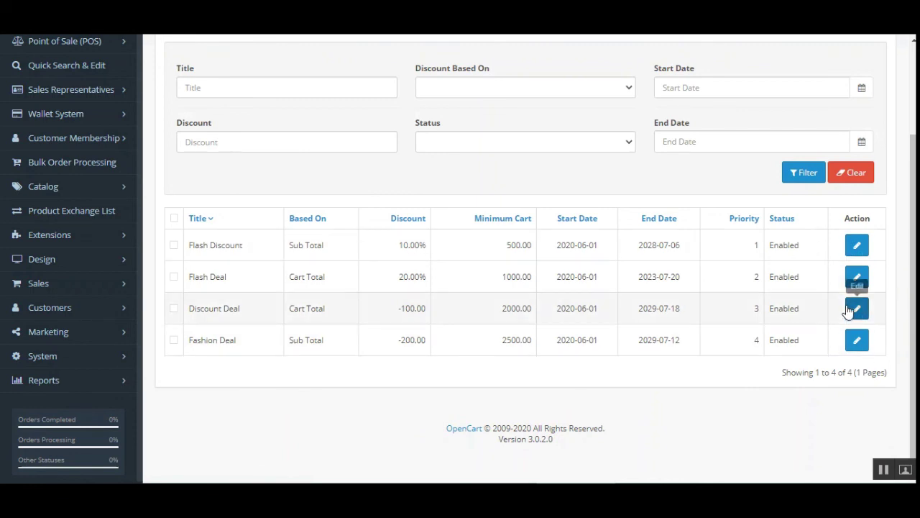
scroll(834, 215, up, 3)
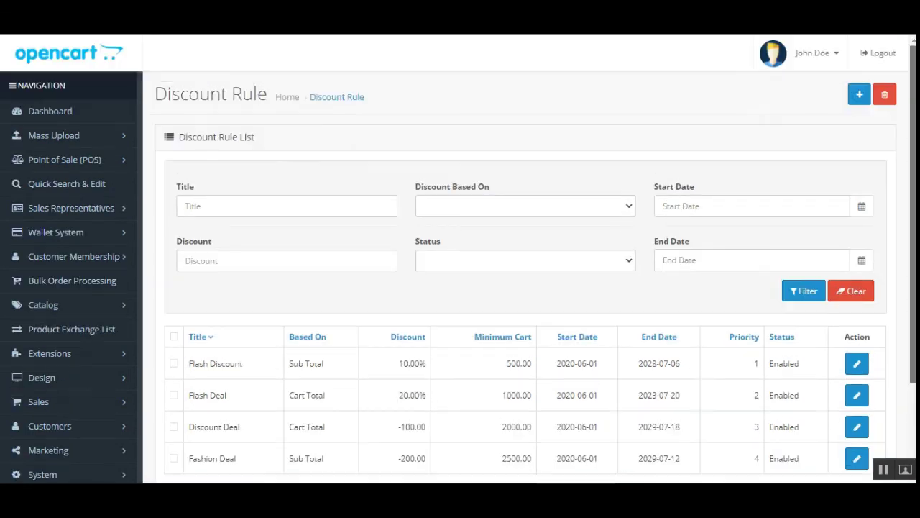
Start a new discount rule and review its general title and description fields for Arabic and English
click(860, 95)
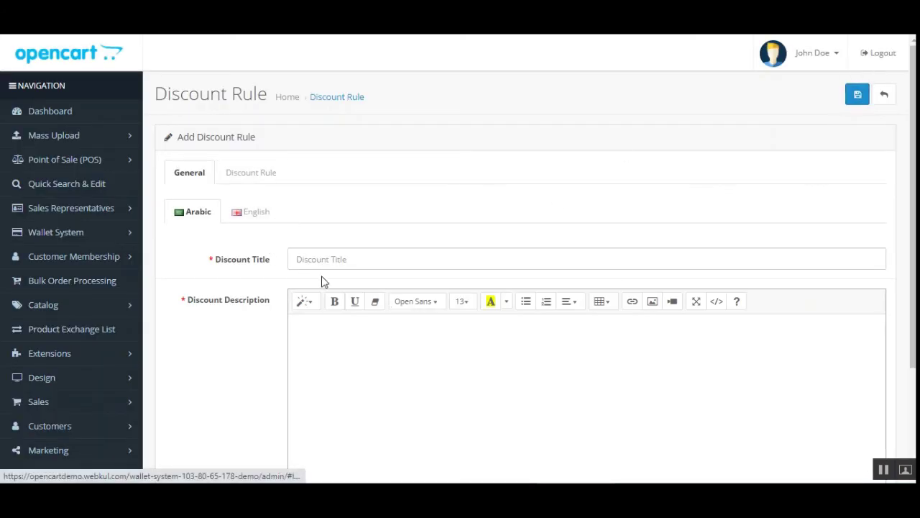
click(351, 259)
scroll(357, 222, down, 2)
click(351, 206)
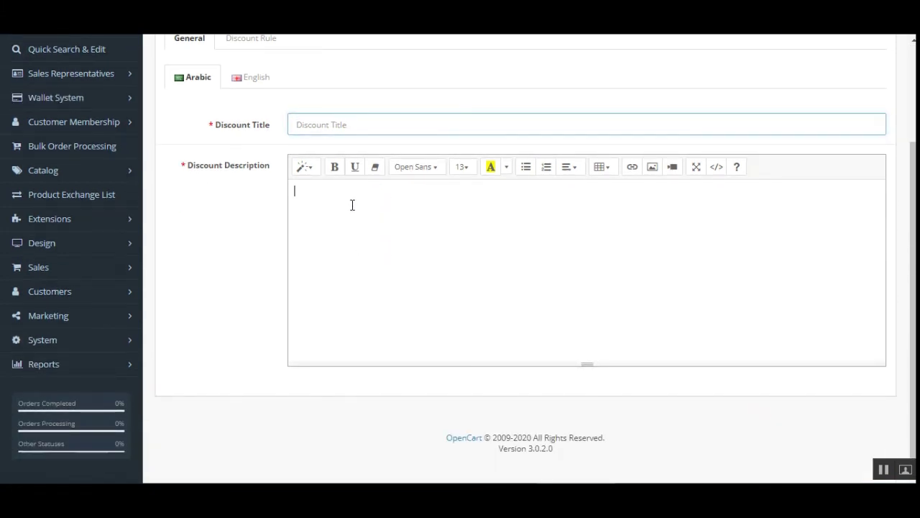
scroll(351, 209, up, 1)
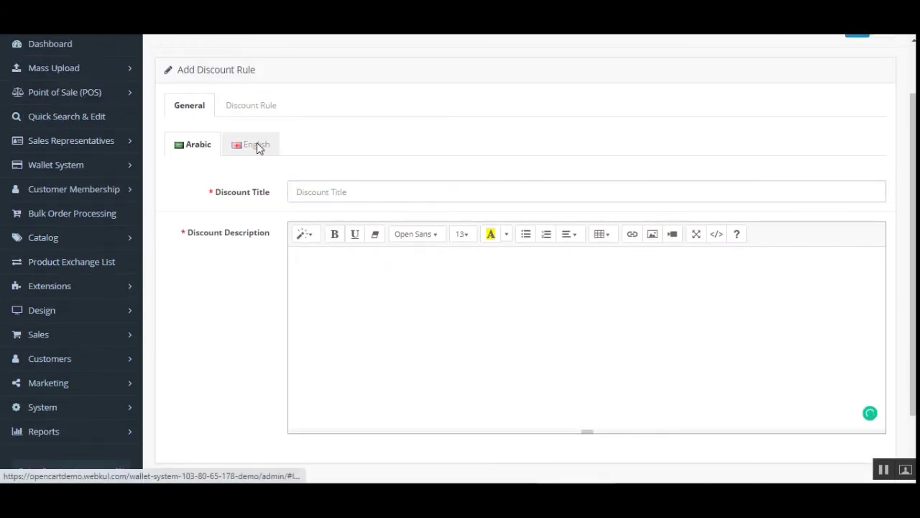
click(257, 145)
In the rule settings, select the Default store and base the discount on Cart Total
click(248, 113)
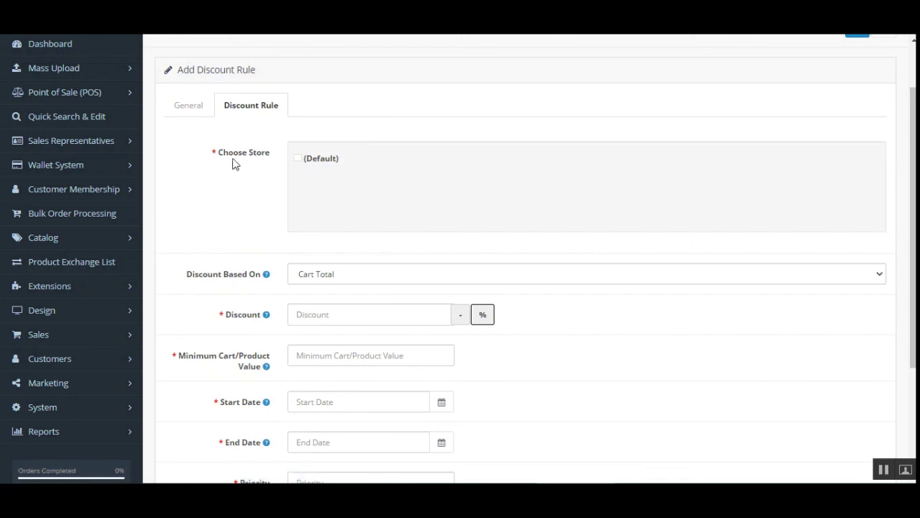
drag(220, 162, 252, 162)
click(298, 159)
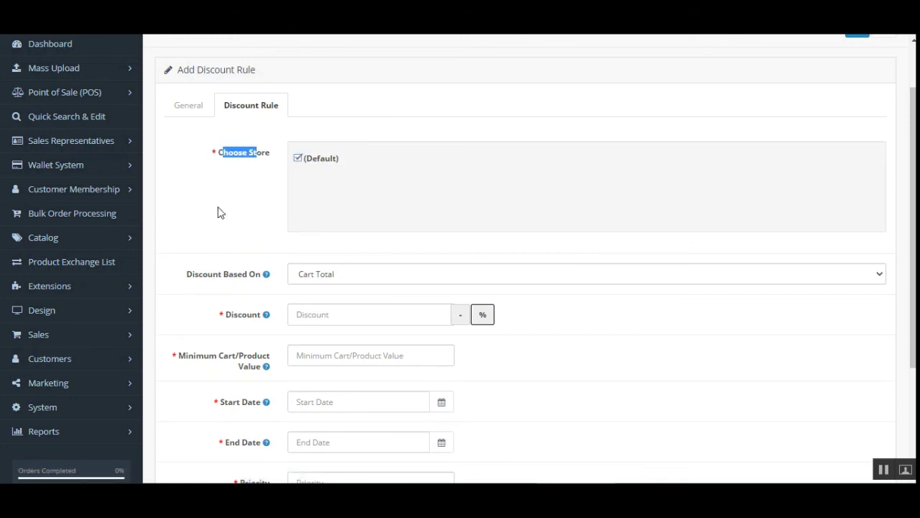
scroll(219, 222, down, 2)
mouse_move(237, 214)
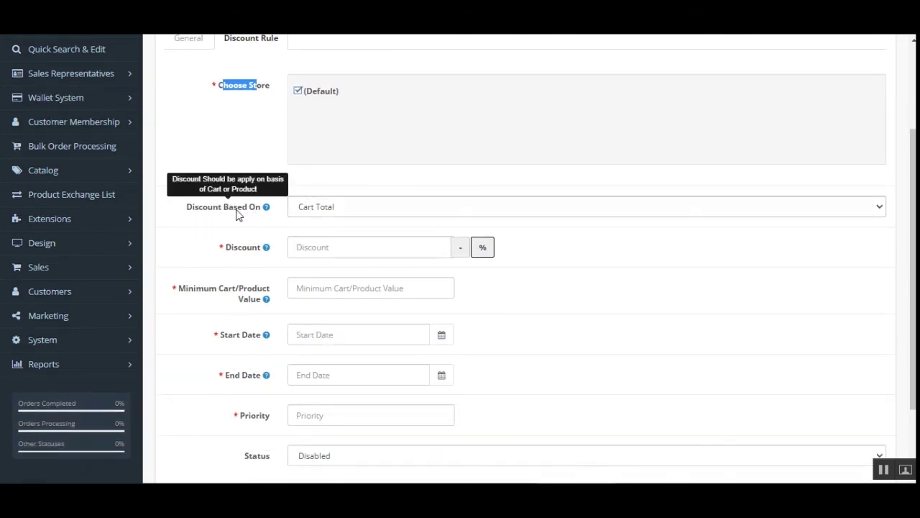
click(331, 211)
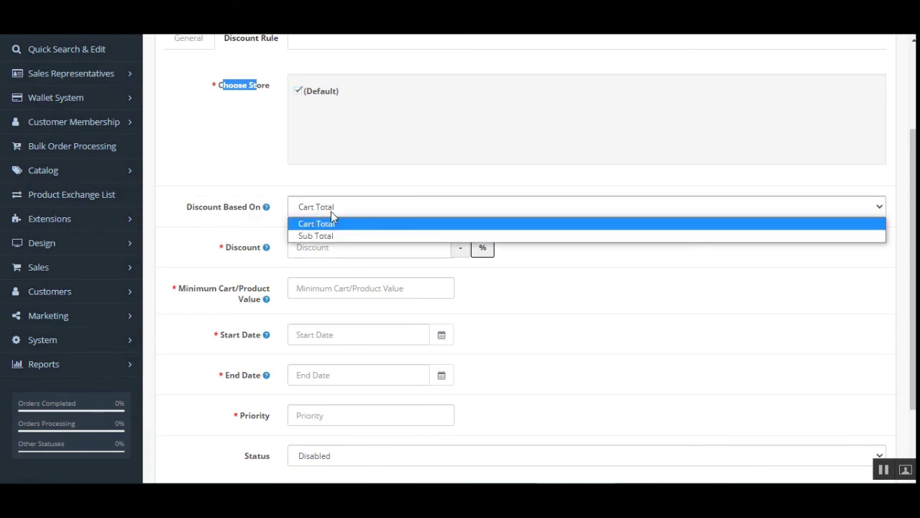
click(327, 237)
click(331, 209)
click(329, 224)
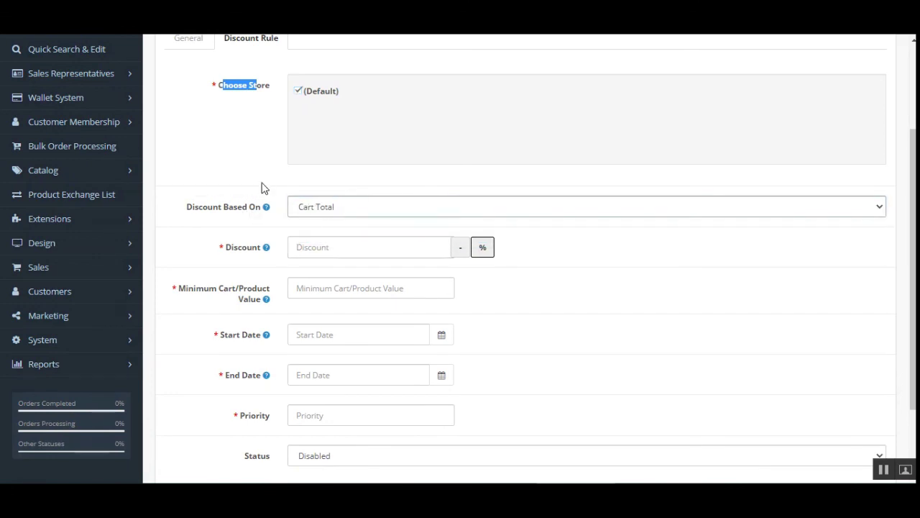
Set the rule's discount to 10, trying the fixed-amount option before settling on percentage
mouse_move(233, 247)
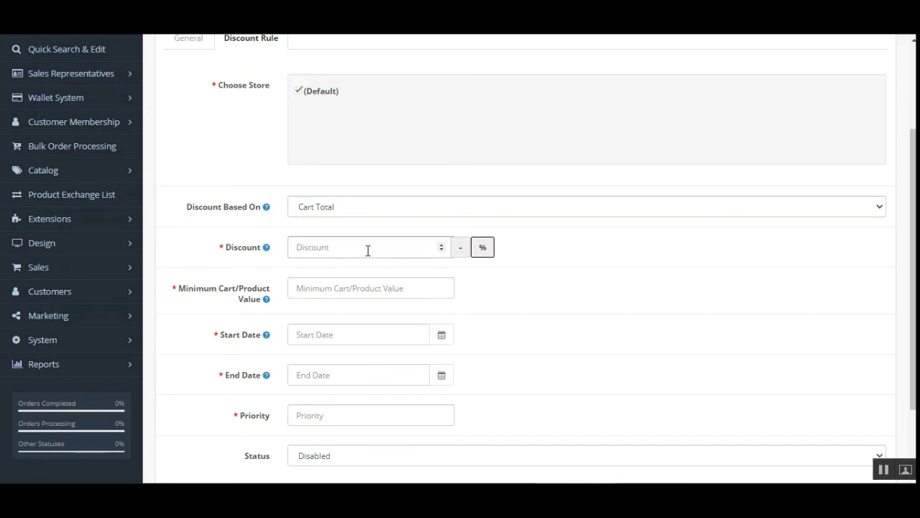
text(10)
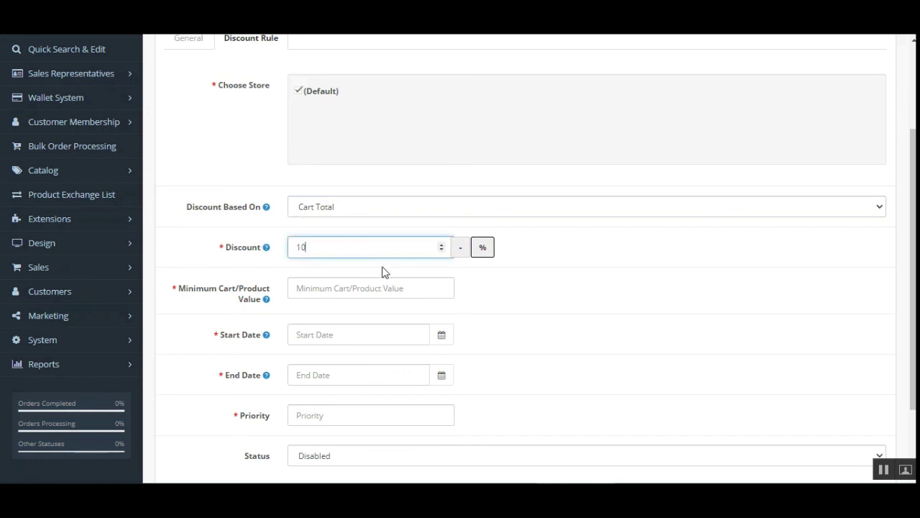
click(460, 253)
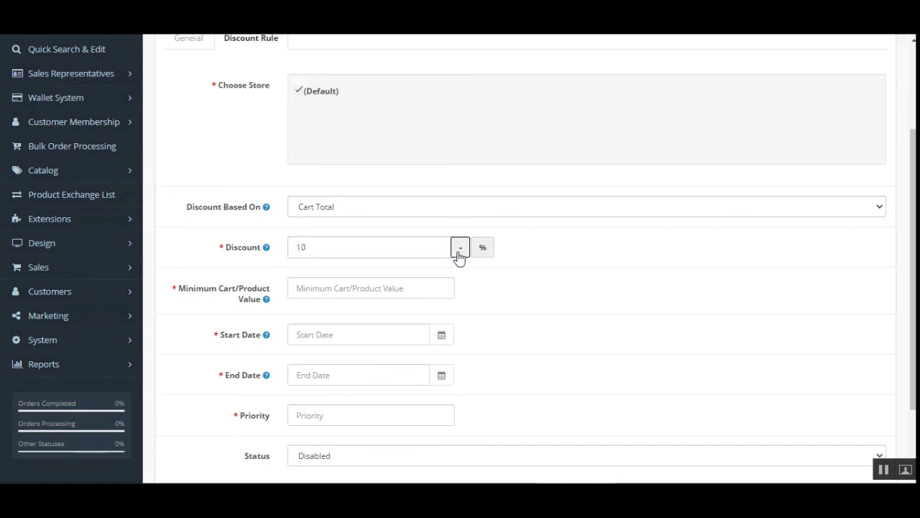
double_click(315, 247)
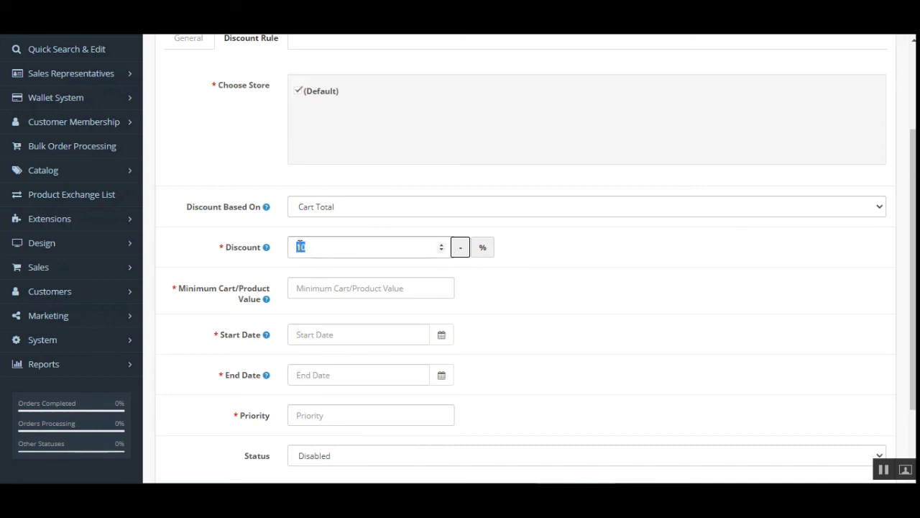
click(488, 252)
Set the minimum cart/product value for the discount to 500
mouse_move(230, 287)
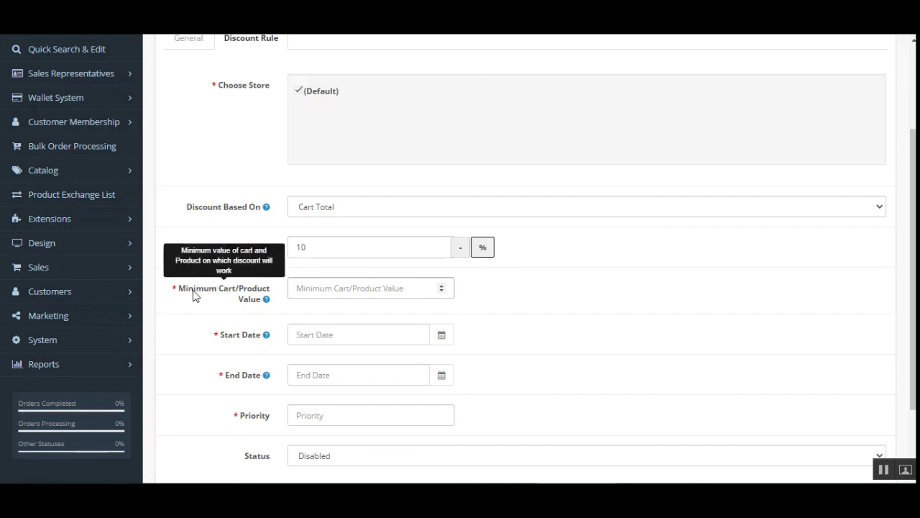
drag(192, 291, 259, 291)
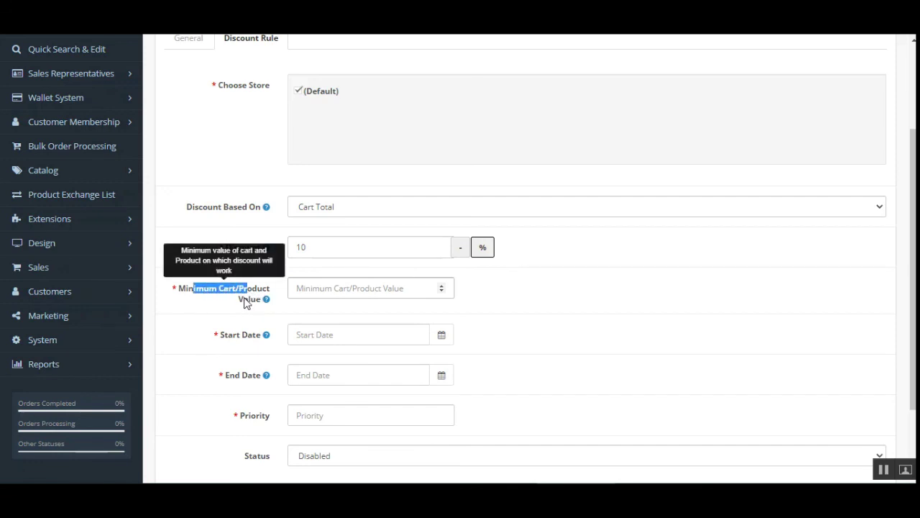
click(371, 287)
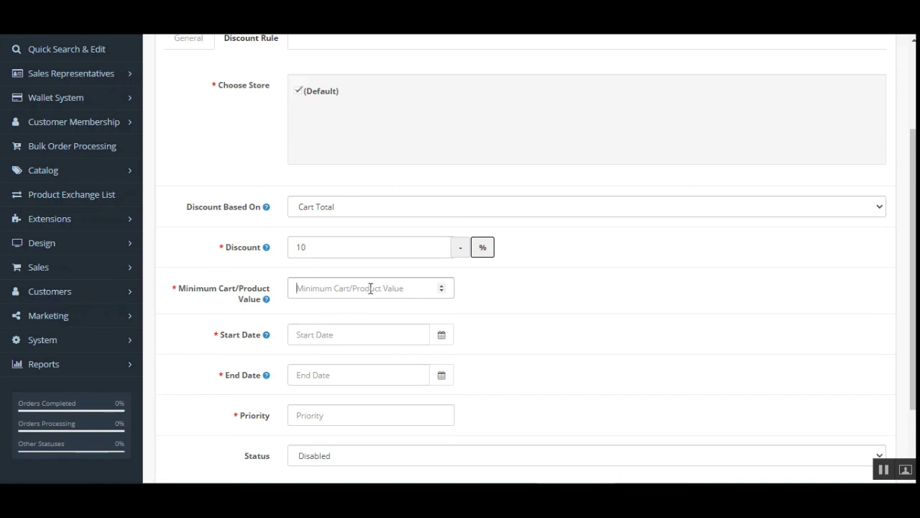
text(500)
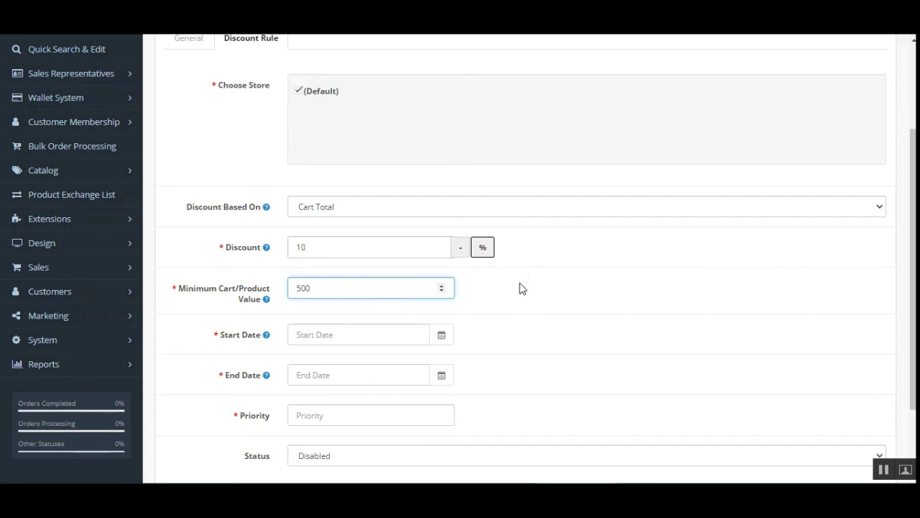
Set the discount rule's status to Enabled and try to save the rule
scroll(343, 319, down, 3)
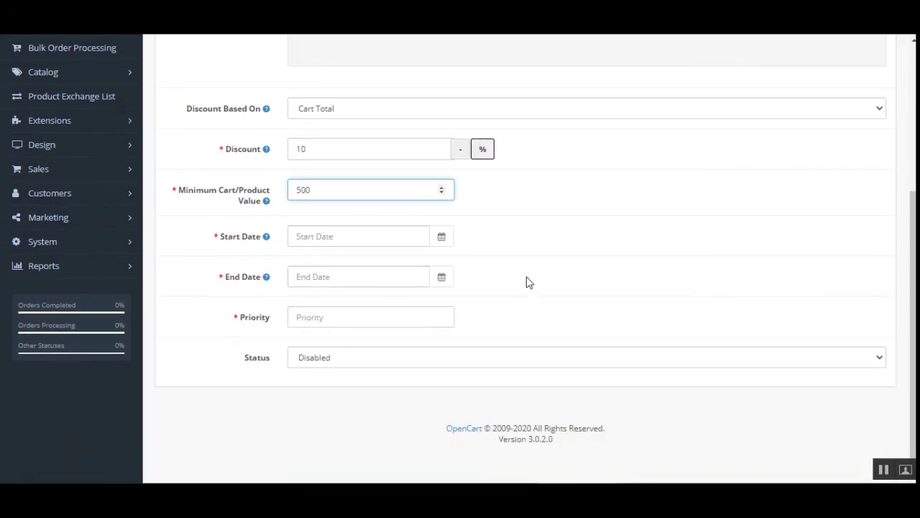
click(336, 353)
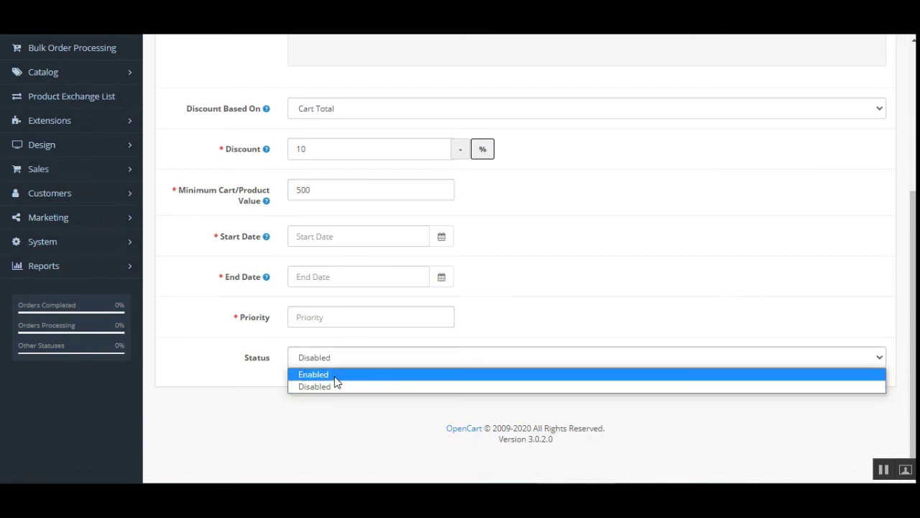
click(337, 375)
scroll(407, 328, up, 3)
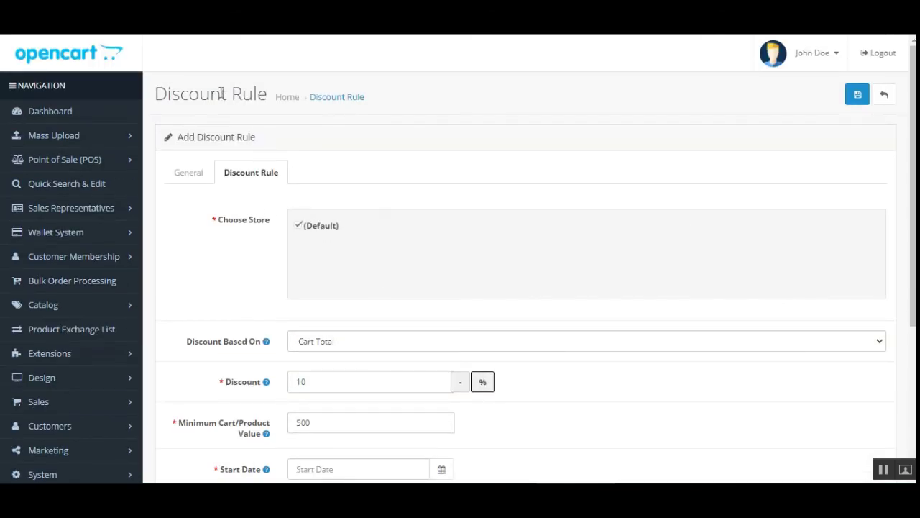
click(857, 97)
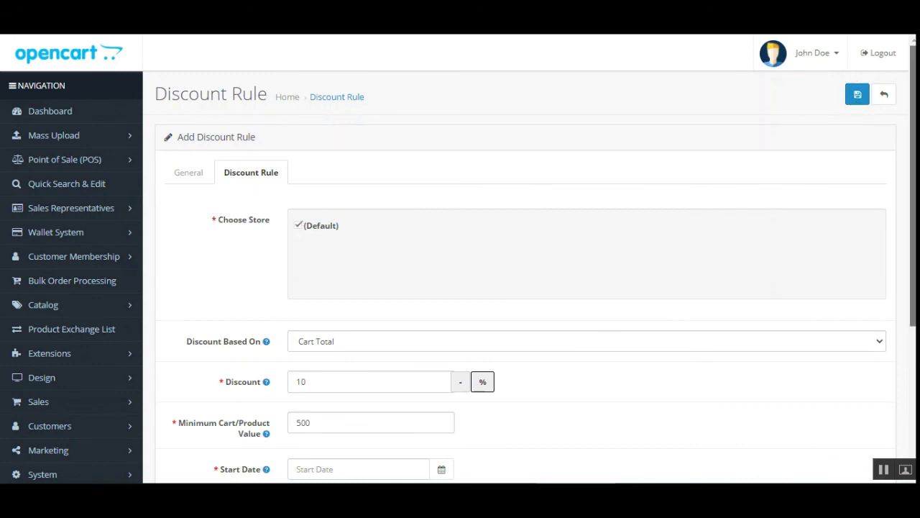